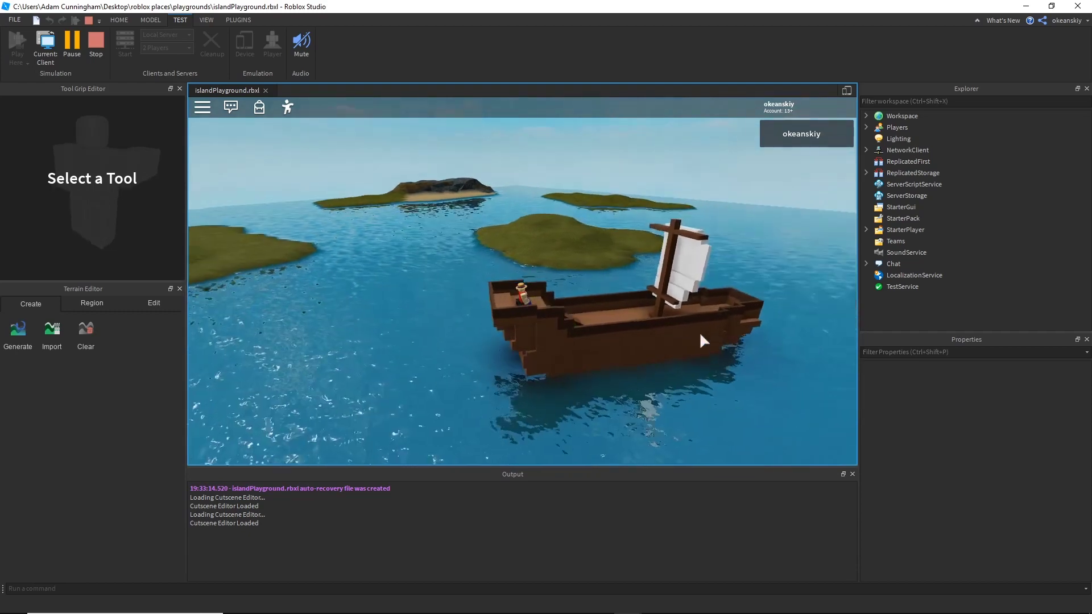
Sail the boat across the water between the islands in the running playtest, steering it in both directions.
{"action": "right_click_drag", "start_coordinate": [652, 303], "coordinate": [655, 303]}
{"action": "key", "text": "w"}
{"action": "key", "text": "a"}
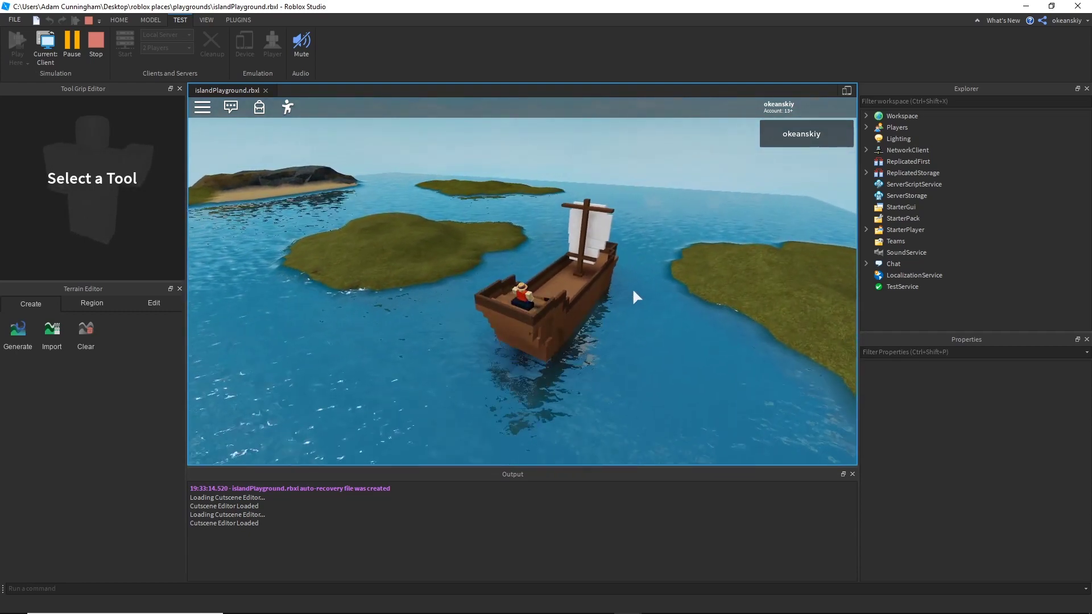
{"action": "right_click_drag", "start_coordinate": [633, 290], "coordinate": [633, 290]}
{"action": "key", "text": "a"}
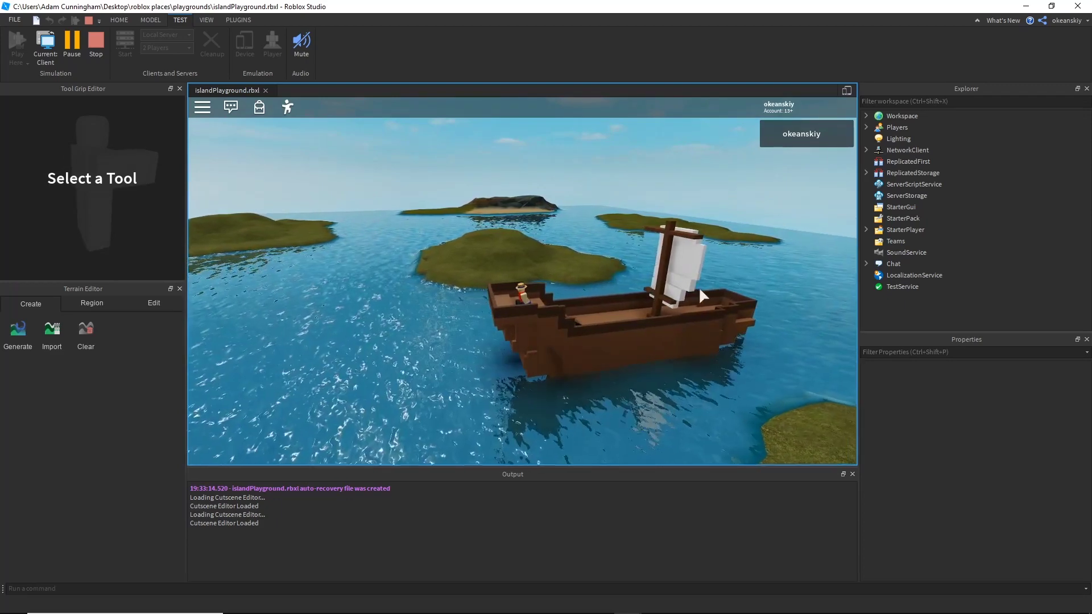
{"action": "key", "text": "d"}
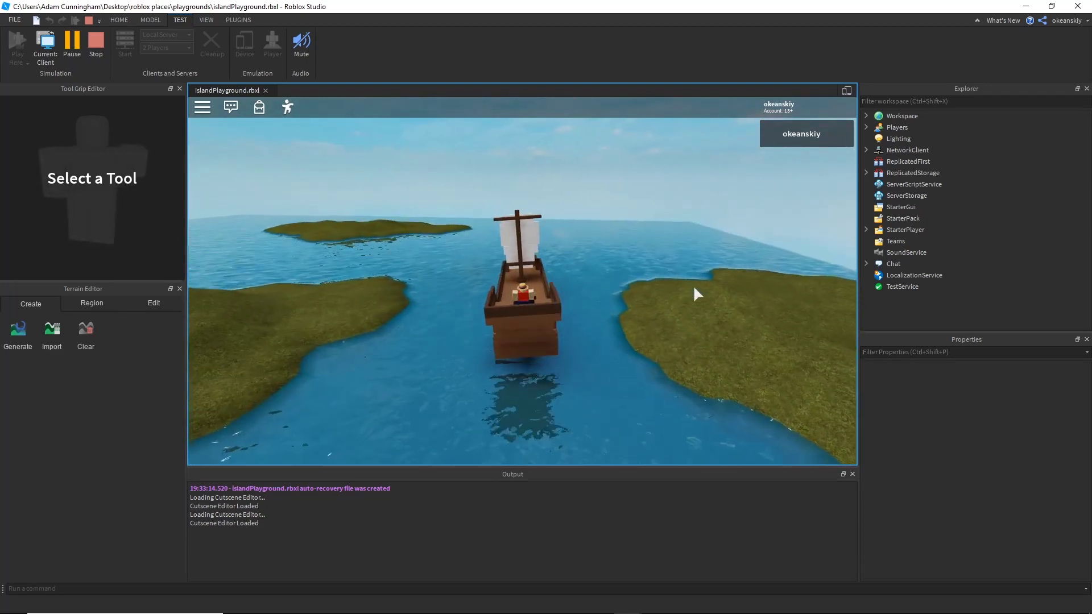
{"action": "key", "text": "a"}
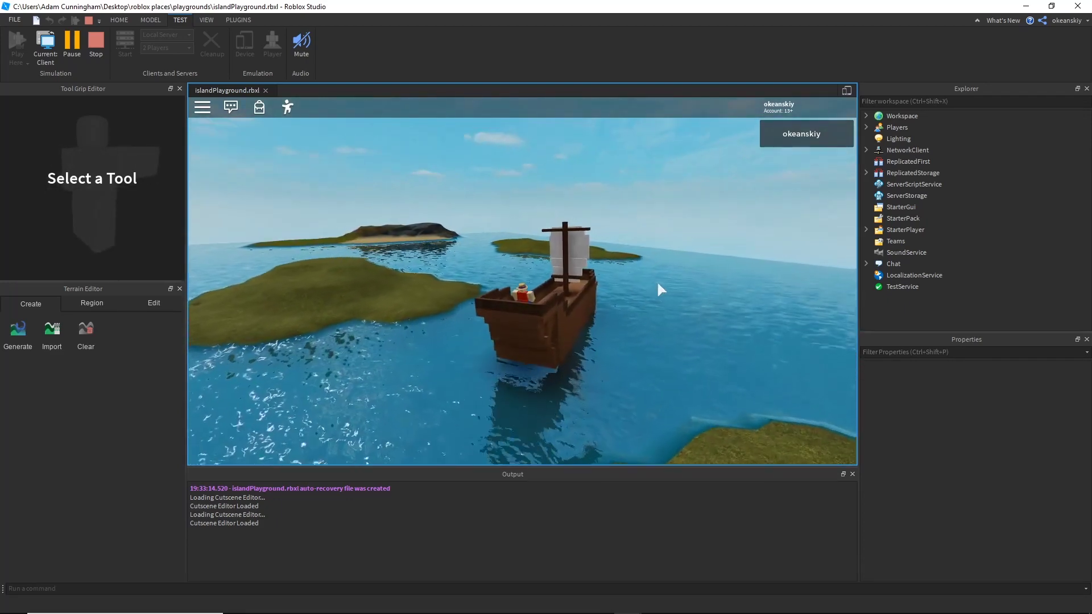
{"action": "key", "text": "a"}
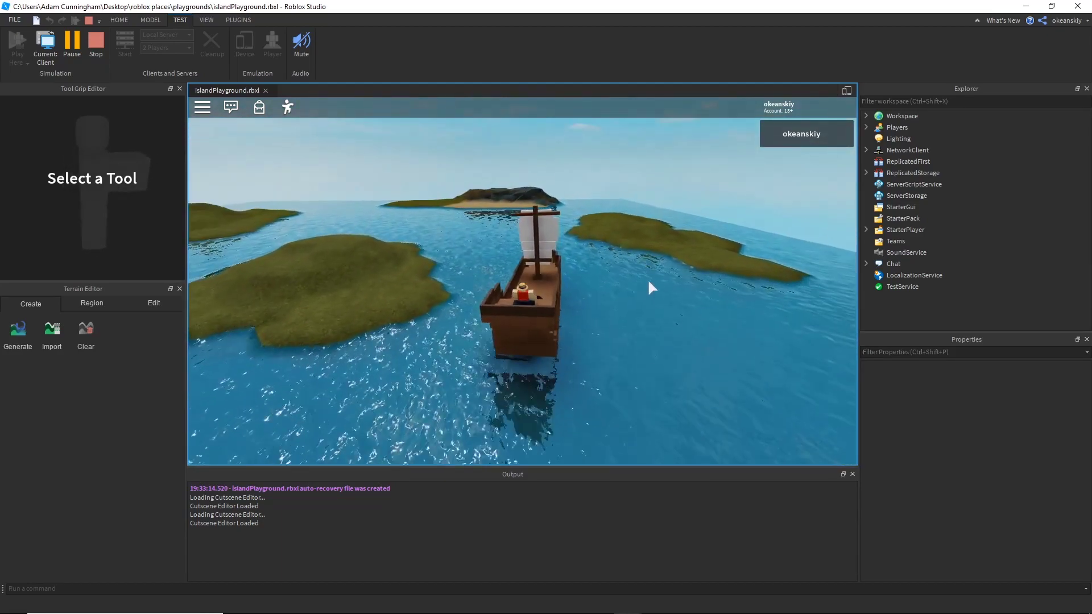
{"action": "key", "text": "d"}
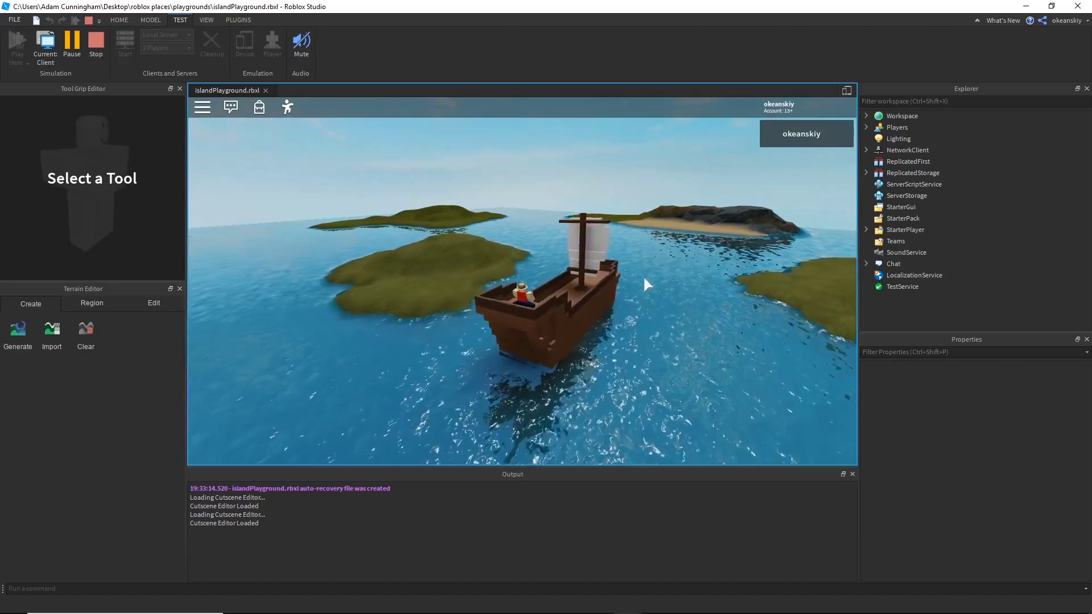
{"action": "mouse_move", "coordinate": [649, 279]}
{"action": "right_mouse_down"}
{"action": "mouse_move", "coordinate": [639, 279]}
{"action": "mouse_move", "coordinate": [651, 280]}
{"action": "right_mouse_up"}
{"action": "key", "text": "w"}
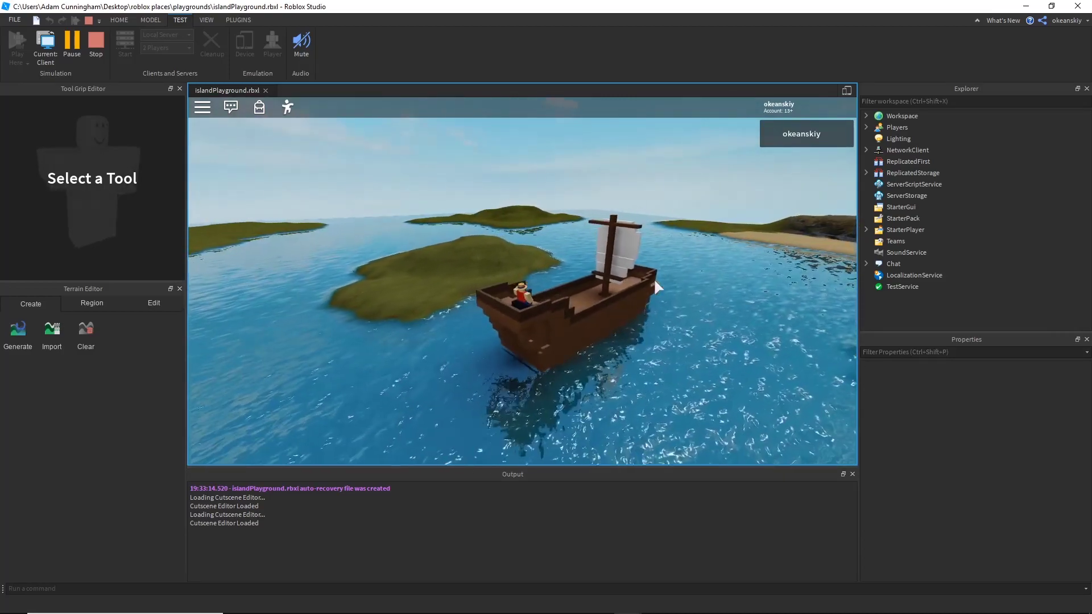
{"action": "key", "text": "w"}
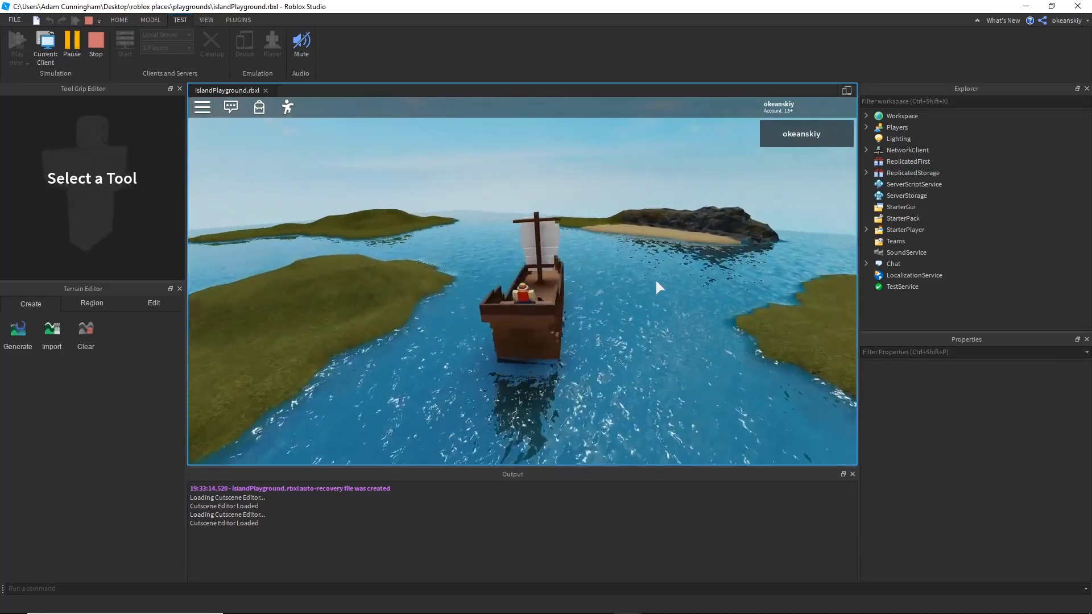
{"action": "right_click_drag", "start_coordinate": [655, 281], "coordinate": [630, 275]}
{"action": "key", "text": "d"}
{"action": "key", "text": "d"}
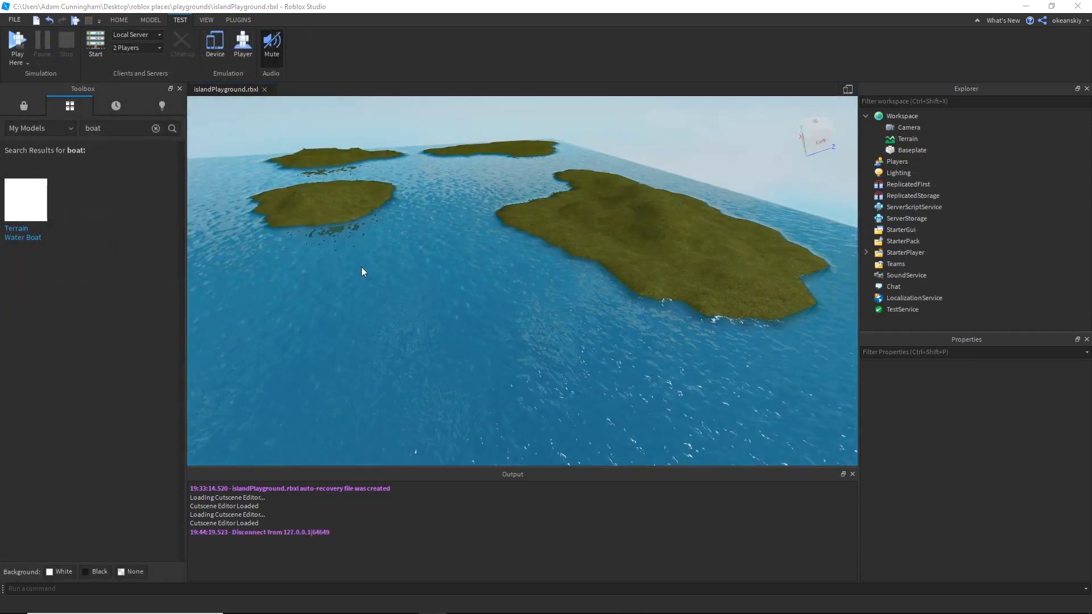
Insert the Terrain Water Boat model onto the open water in front of the islands and deselect it.
{"action": "left_click_drag", "start_coordinate": [30, 204], "coordinate": [553, 364]}
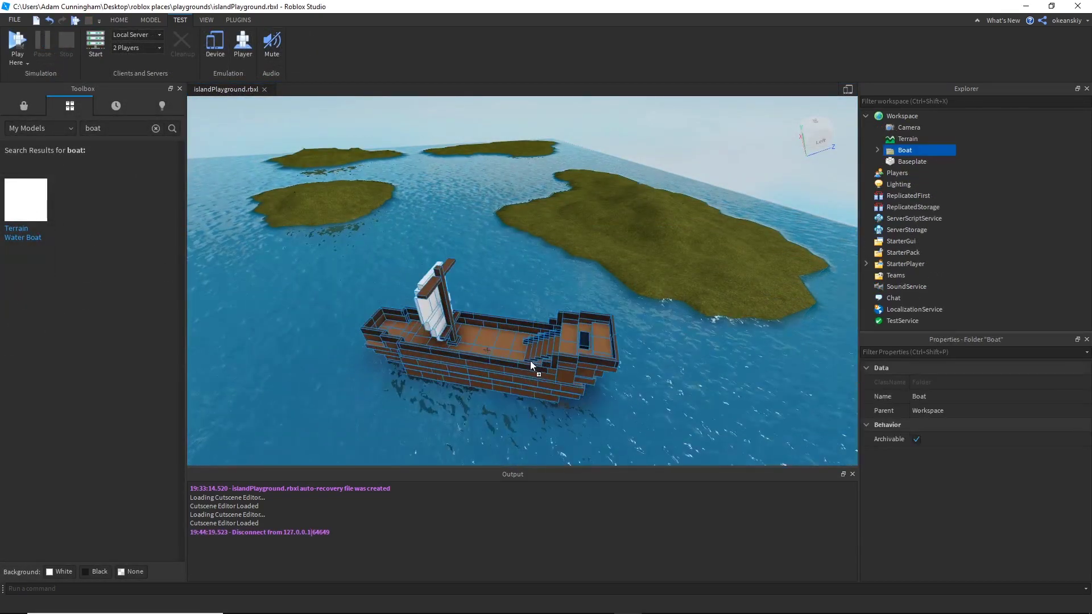
{"action": "right_click_drag", "start_coordinate": [334, 354], "coordinate": [333, 355]}
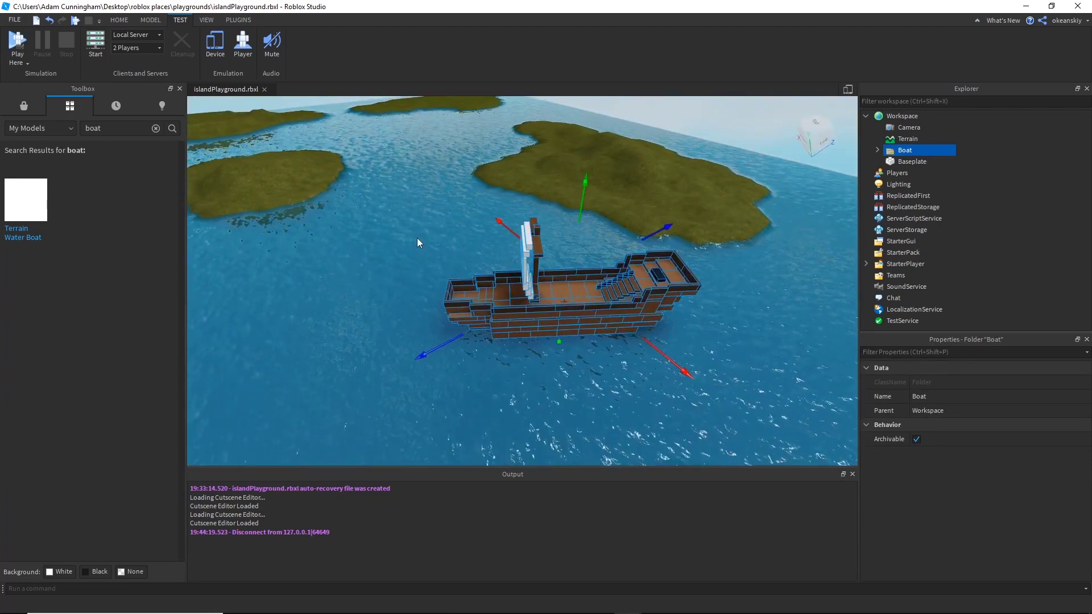
{"action": "scroll", "coordinate": [419, 244], "scroll_direction": "up", "scroll_amount": 5}
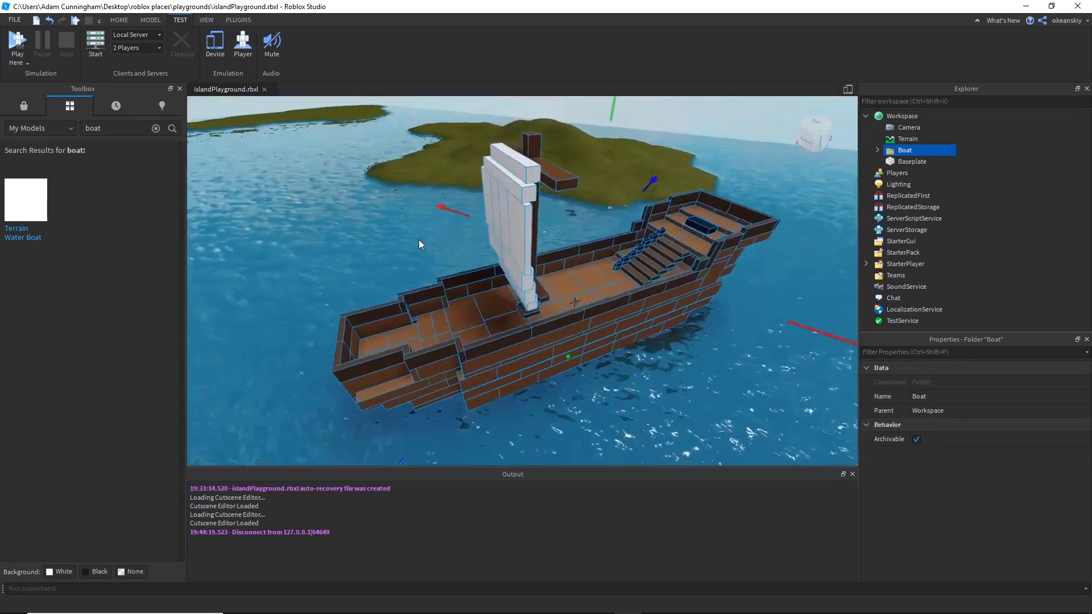
{"action": "scroll", "coordinate": [419, 240], "scroll_direction": "down", "scroll_amount": 3}
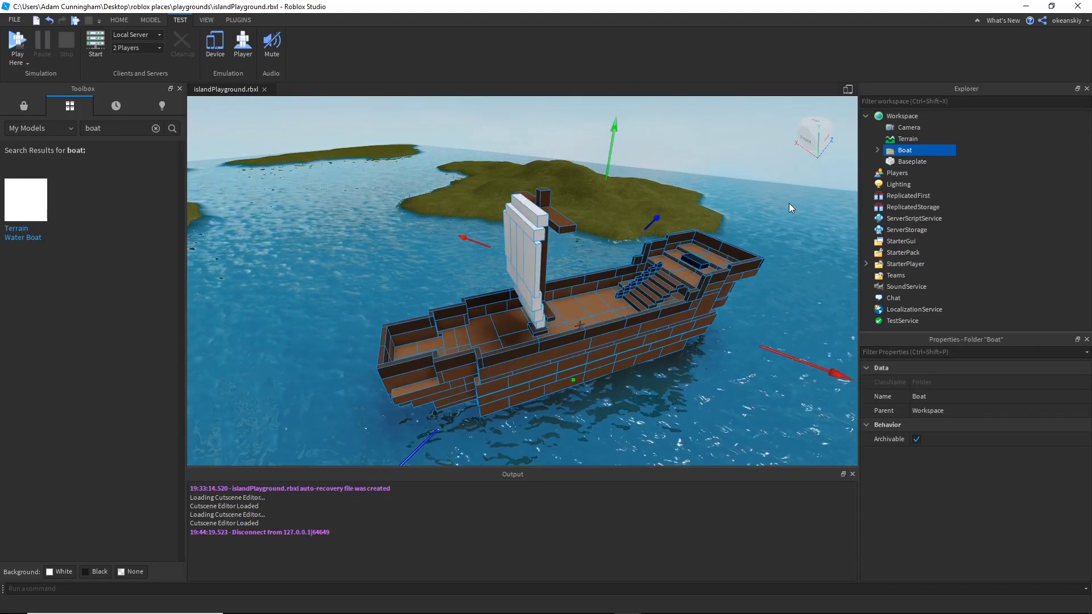
{"action": "left_click", "coordinate": [819, 198]}
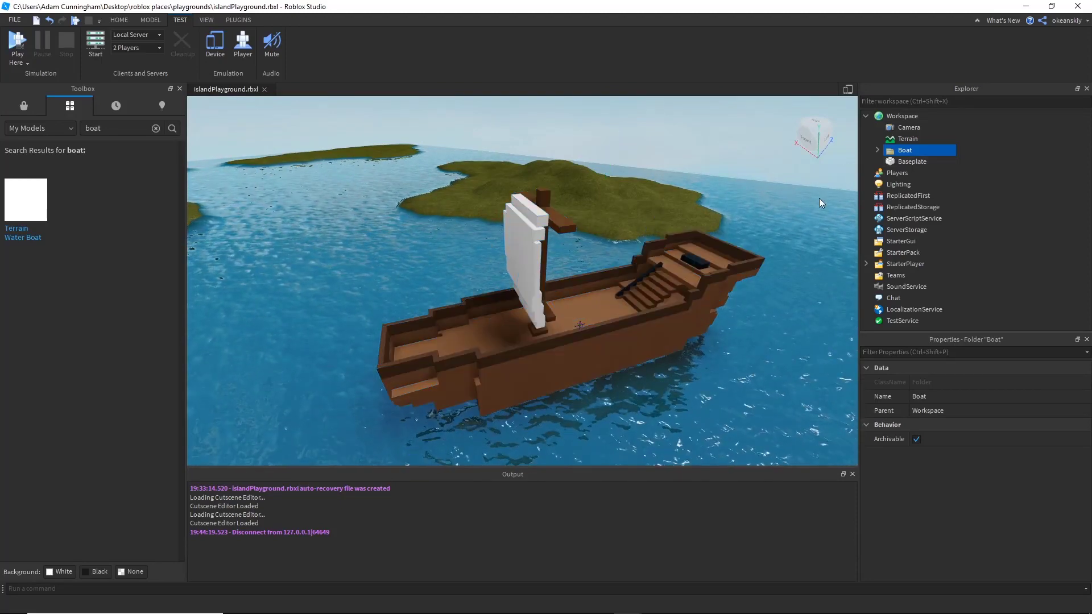
Expand the Boat folder and its Parts folder, and examine the welds inside the first part.
{"action": "left_click", "coordinate": [877, 150]}
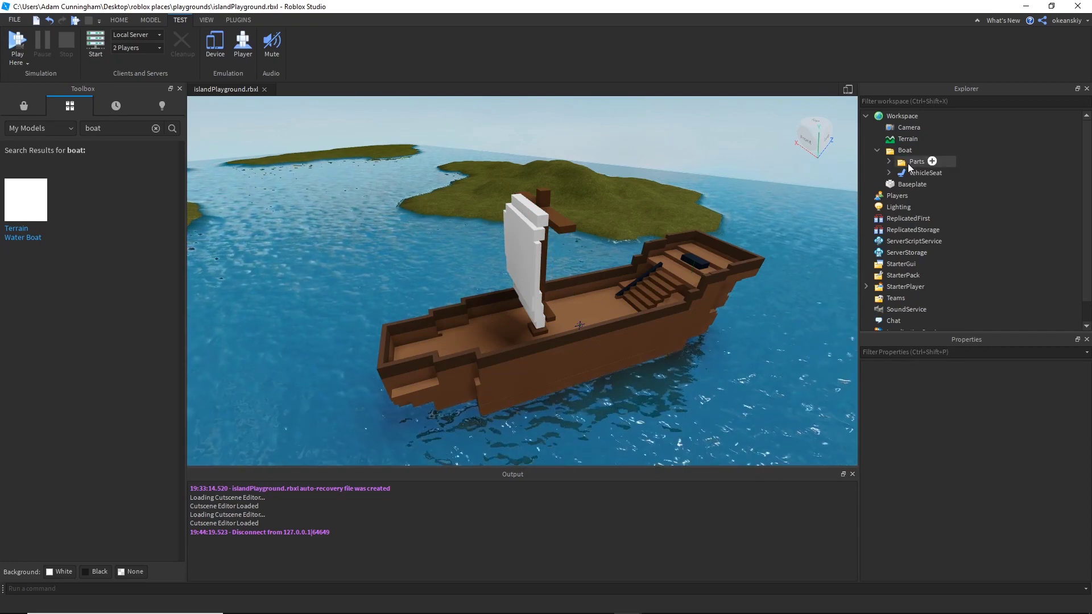
{"action": "left_click", "coordinate": [888, 162]}
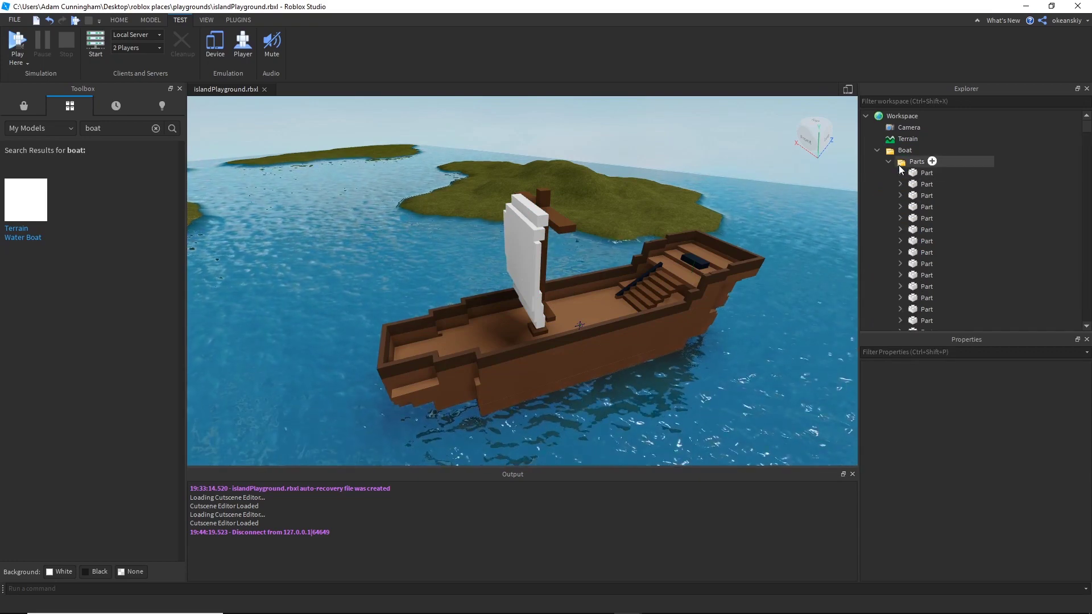
{"action": "key", "text": "w"}
{"action": "right_click_drag", "start_coordinate": [730, 193], "coordinate": [729, 191]}
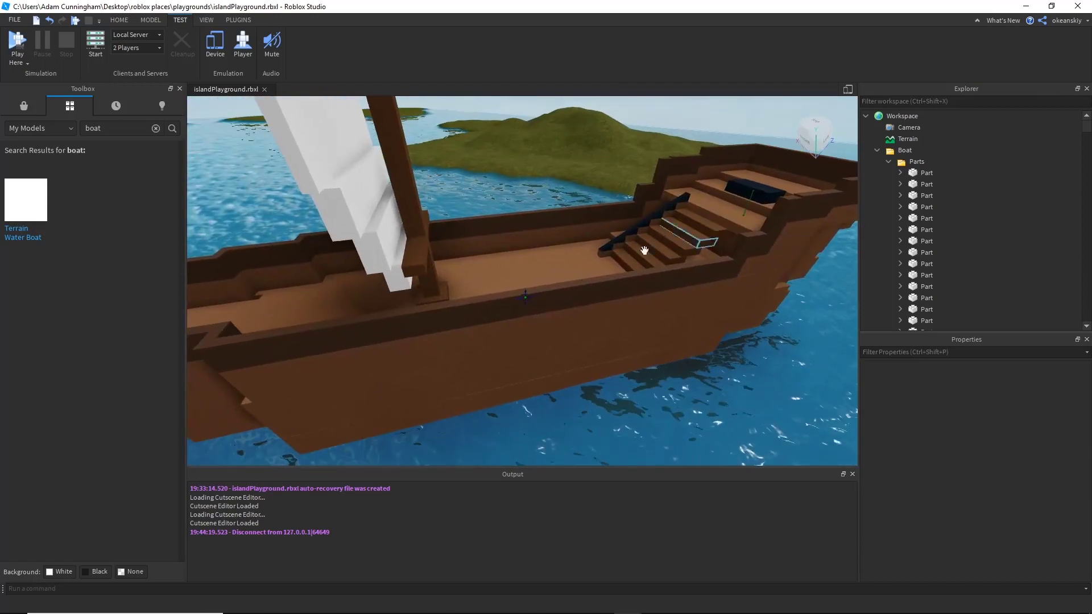
{"action": "scroll", "coordinate": [577, 287], "scroll_direction": "down", "scroll_amount": 10}
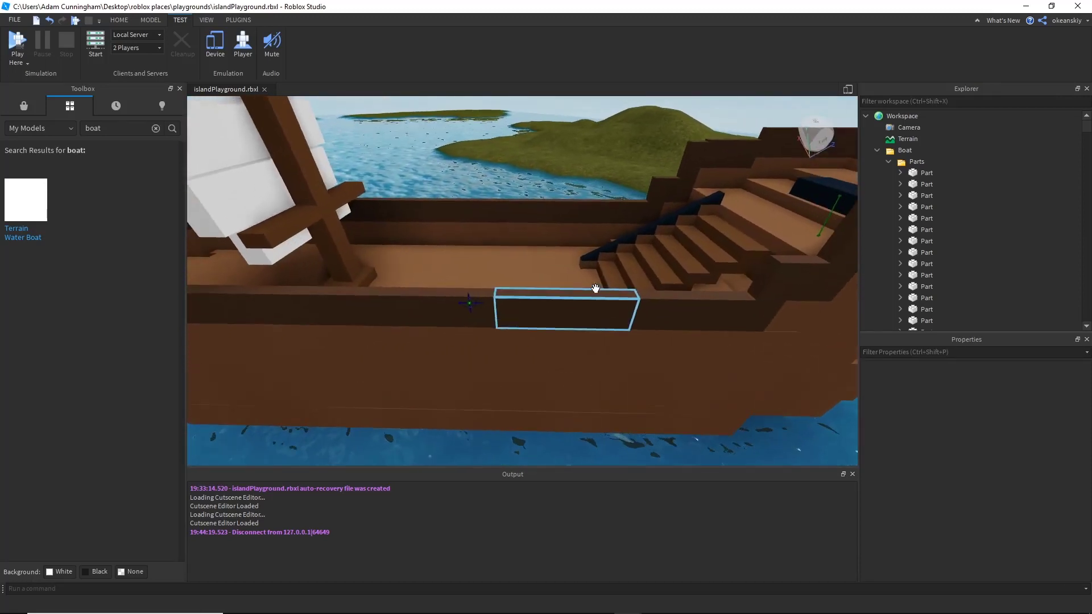
{"action": "left_click", "coordinate": [900, 172]}
{"action": "left_click", "coordinate": [933, 183]}
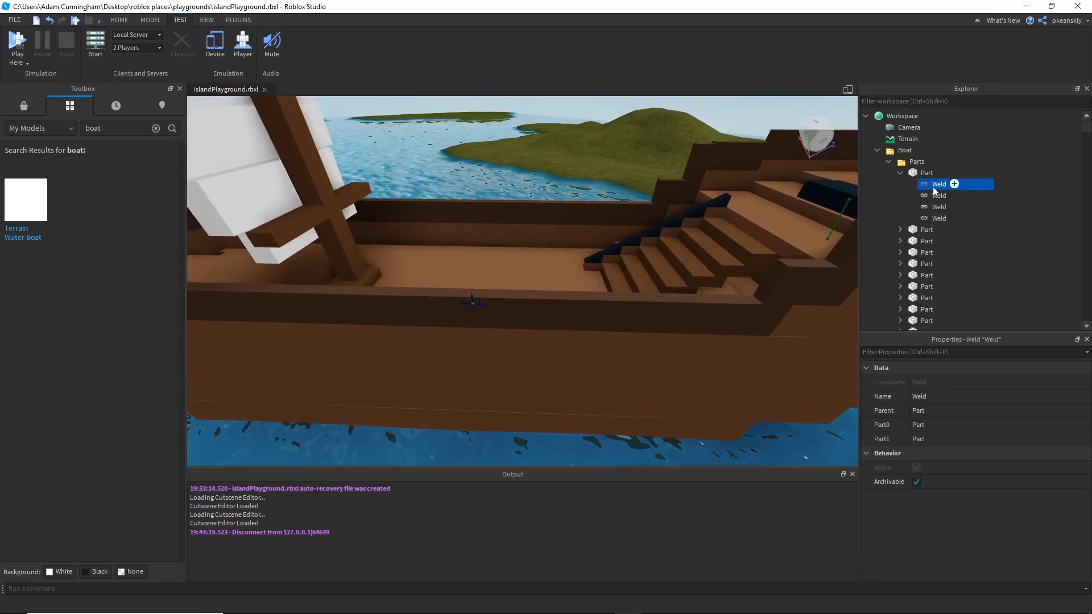
{"action": "left_click", "coordinate": [934, 196]}
{"action": "left_click", "coordinate": [900, 172]}
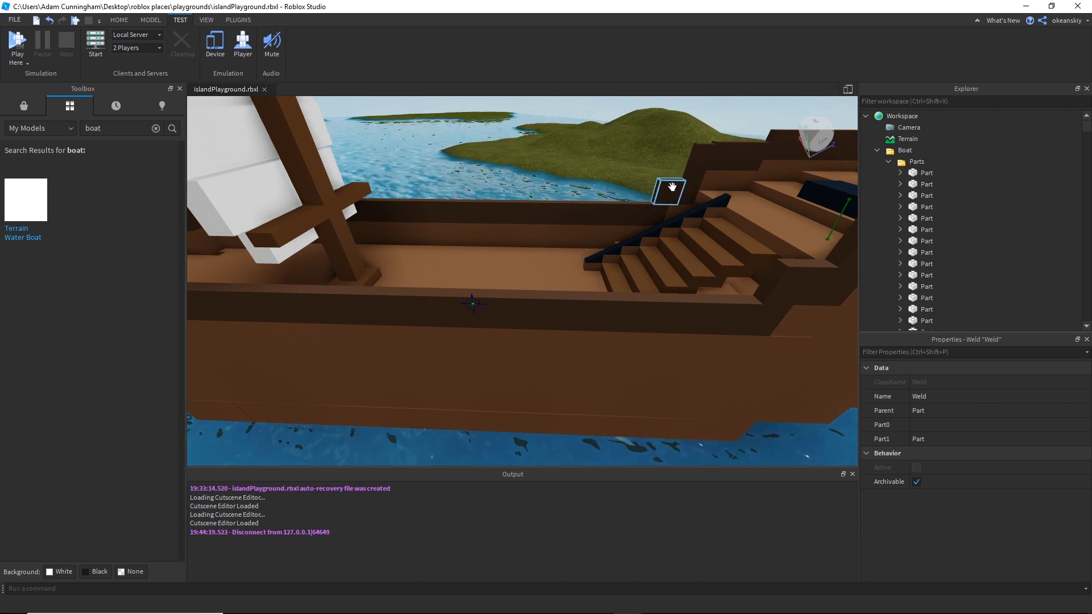
{"action": "scroll", "coordinate": [646, 187], "scroll_direction": "up", "scroll_amount": 5}
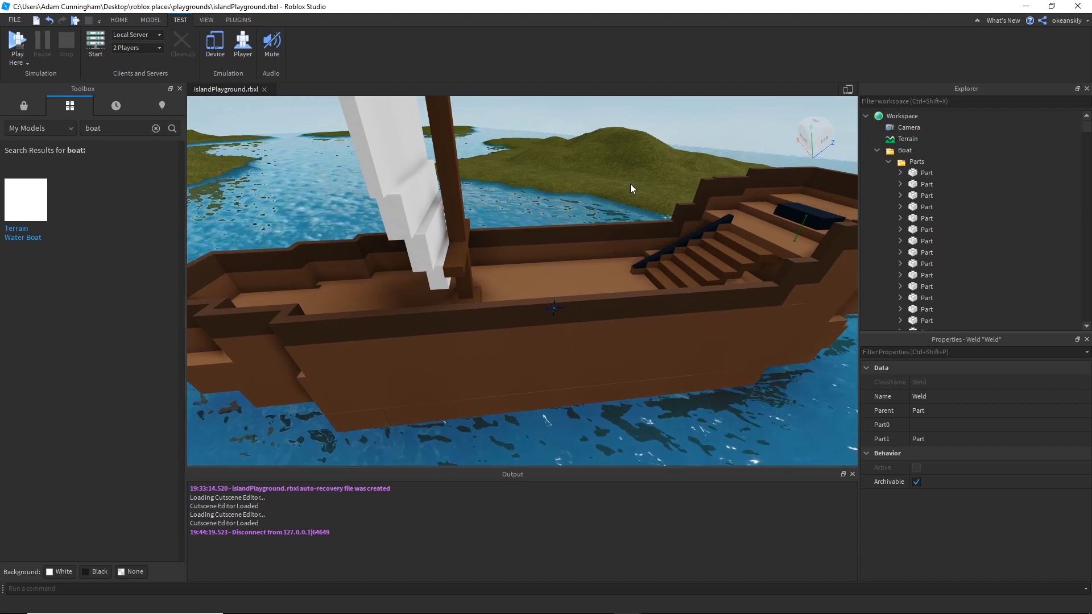
{"action": "key", "text": "w"}
{"action": "key", "text": "d"}
{"action": "right_click_drag", "start_coordinate": [630, 183], "coordinate": [640, 208]}
{"action": "key", "text": "d"}
{"action": "key", "text": "w"}
{"action": "key", "text": "a"}
{"action": "scroll", "coordinate": [639, 208], "scroll_direction": "up", "scroll_amount": 5}
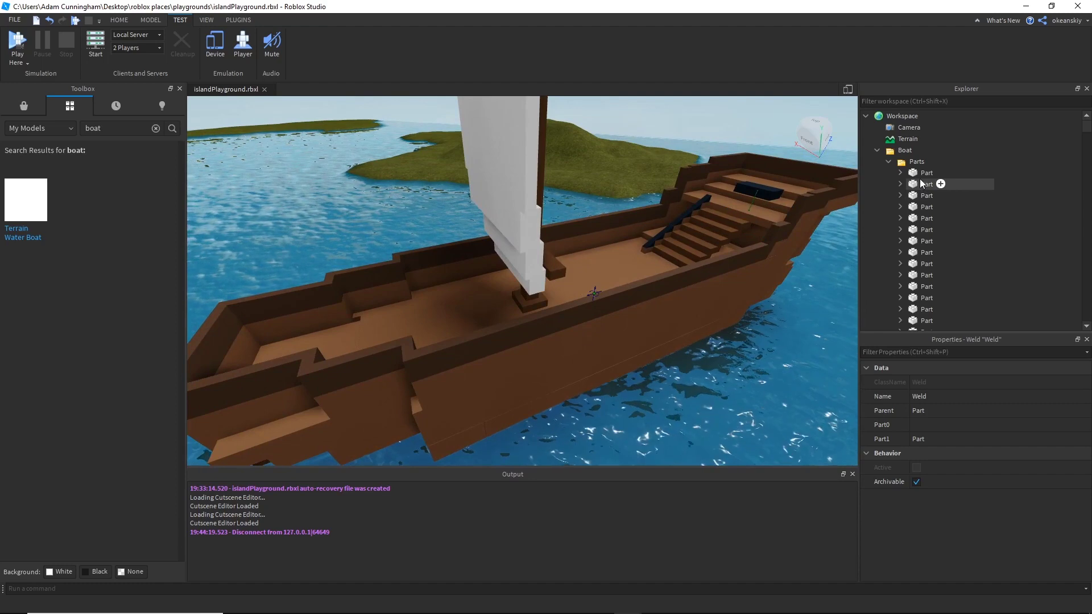
Select a dark railing part on the boat's side and examine its custom physical properties.
{"action": "scroll", "coordinate": [649, 251], "scroll_direction": "up", "scroll_amount": 4}
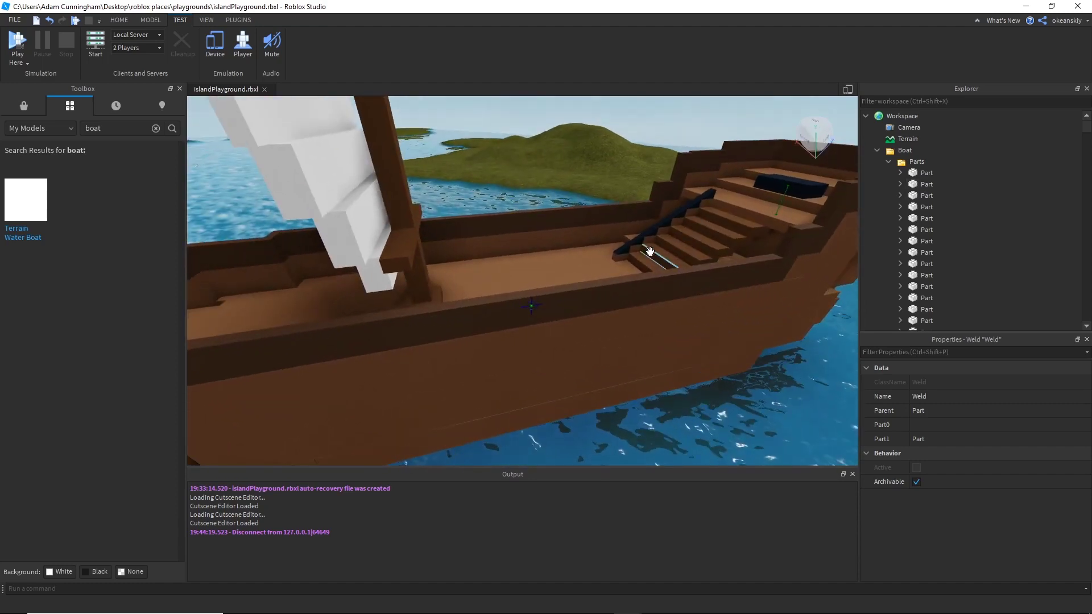
{"action": "key", "text": "d"}
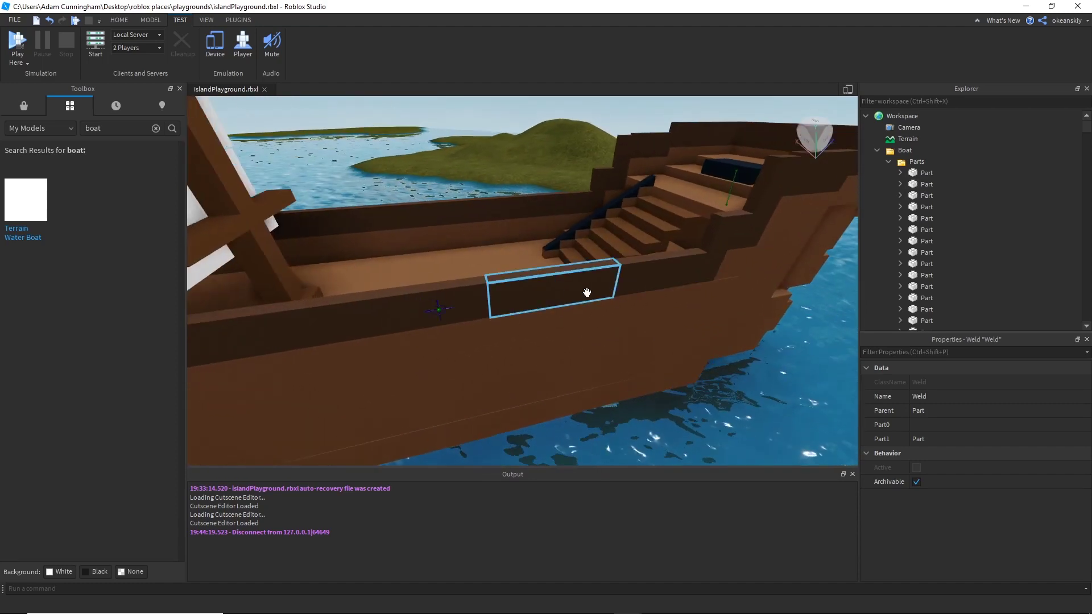
{"action": "left_click", "coordinate": [585, 292]}
{"action": "scroll", "coordinate": [955, 441], "scroll_direction": "down", "scroll_amount": 10}
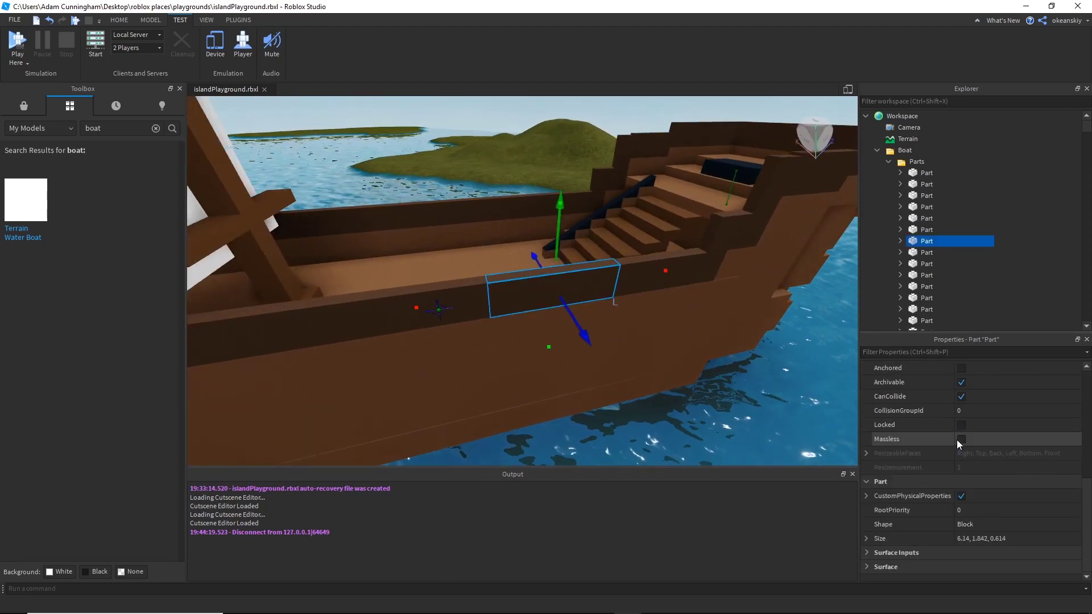
{"action": "left_click", "coordinate": [879, 496]}
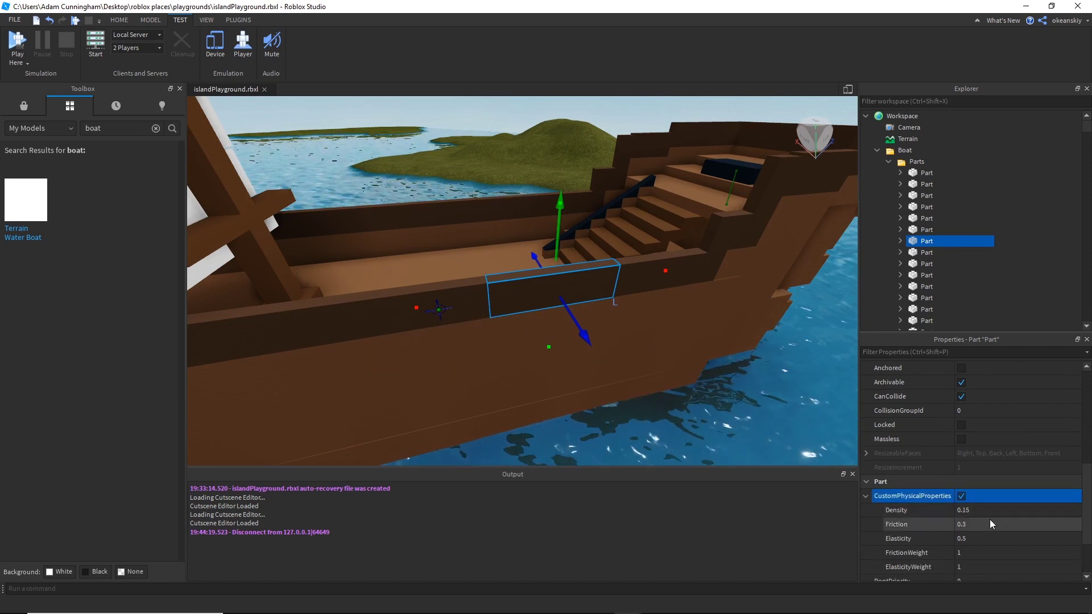
Select a hull part on the boat's underside and examine its custom physical properties.
{"action": "right_click_drag", "start_coordinate": [631, 348], "coordinate": [455, 250]}
{"action": "key", "text": "w"}
{"action": "left_click", "coordinate": [455, 251]}
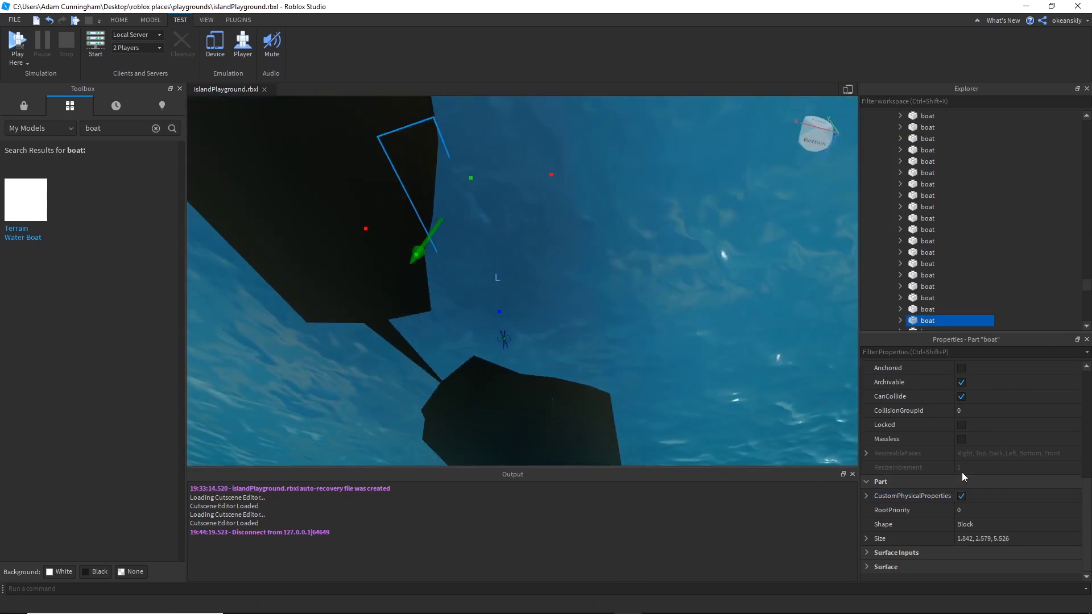
{"action": "left_click", "coordinate": [871, 497]}
{"action": "left_click", "coordinate": [867, 496]}
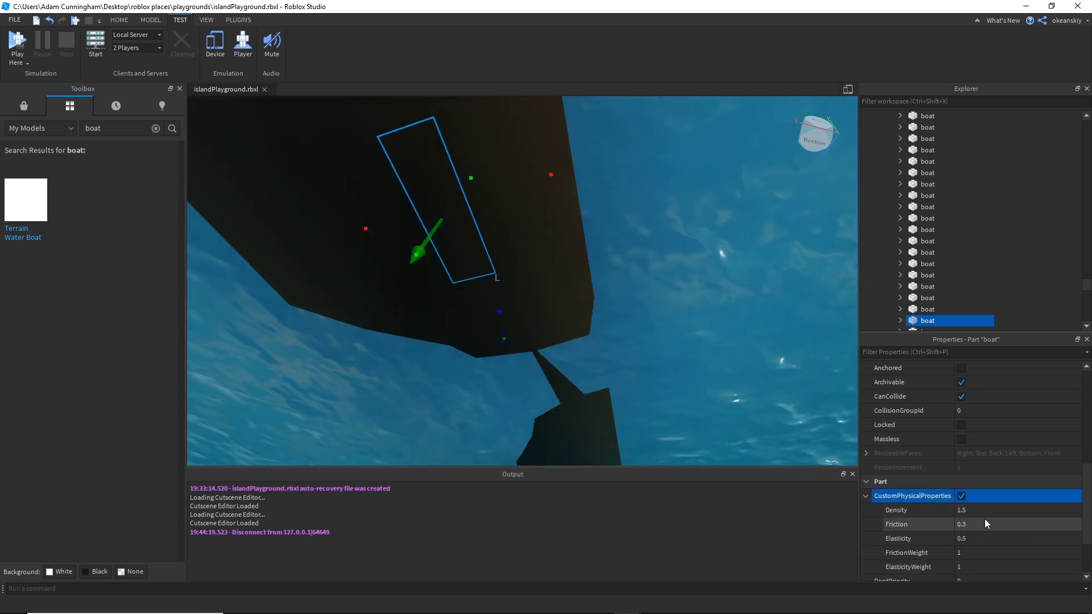
{"action": "left_click", "coordinate": [865, 496]}
Collapse the boat's Parts folder and start a Run simulation of the place without a player character.
{"action": "right_click_drag", "start_coordinate": [664, 361], "coordinate": [664, 360]}
{"action": "scroll", "coordinate": [665, 361], "scroll_direction": "down", "scroll_amount": 3}
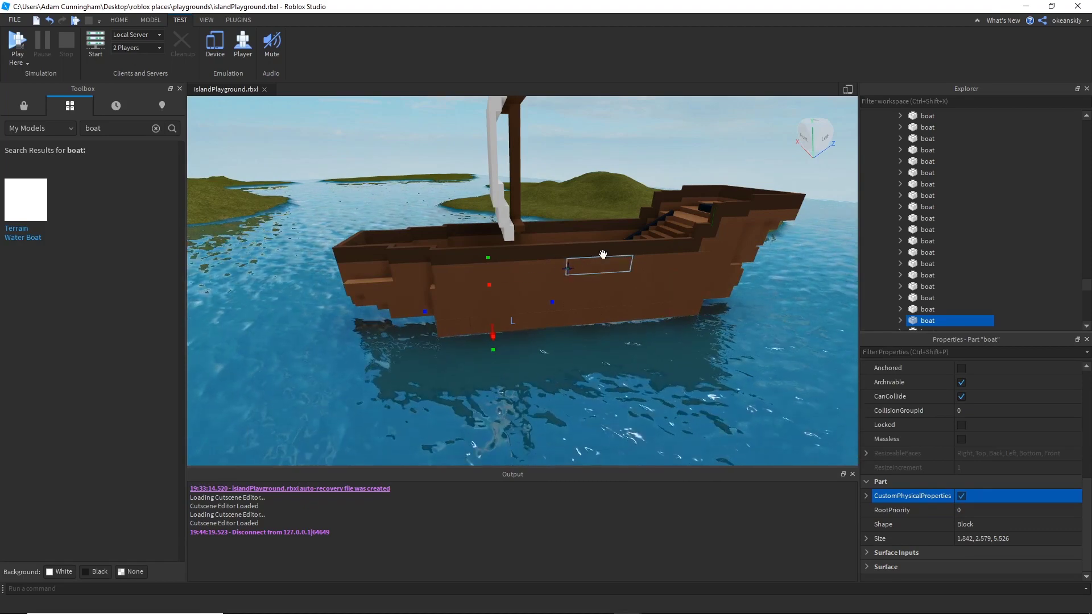
{"action": "right_click_drag", "start_coordinate": [602, 254], "coordinate": [607, 251]}
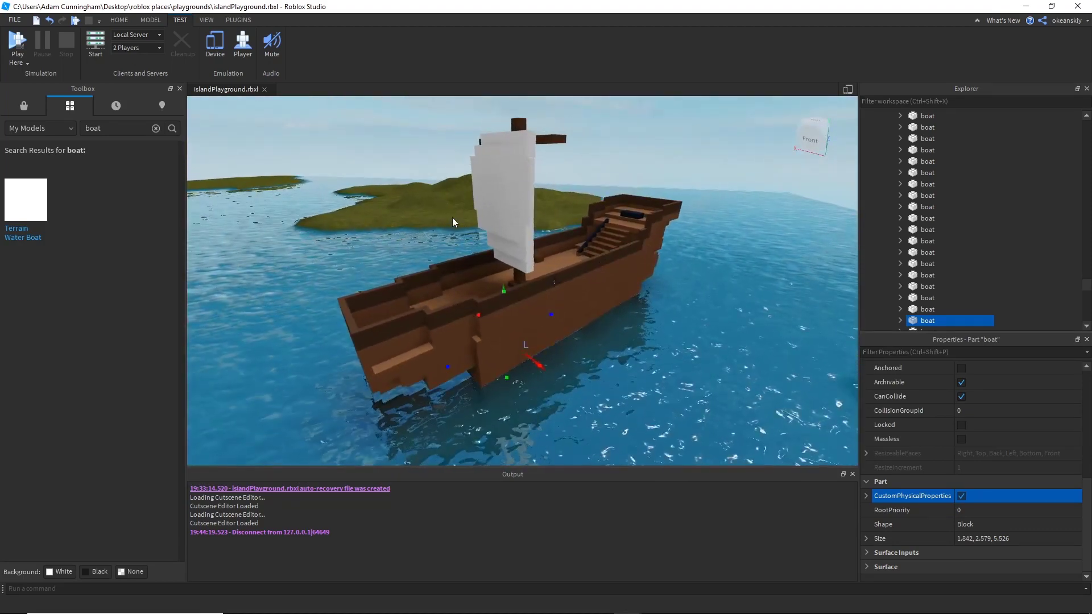
{"action": "right_click_drag", "start_coordinate": [452, 218], "coordinate": [483, 224]}
{"action": "scroll", "coordinate": [1011, 245], "scroll_direction": "up", "scroll_amount": 2}
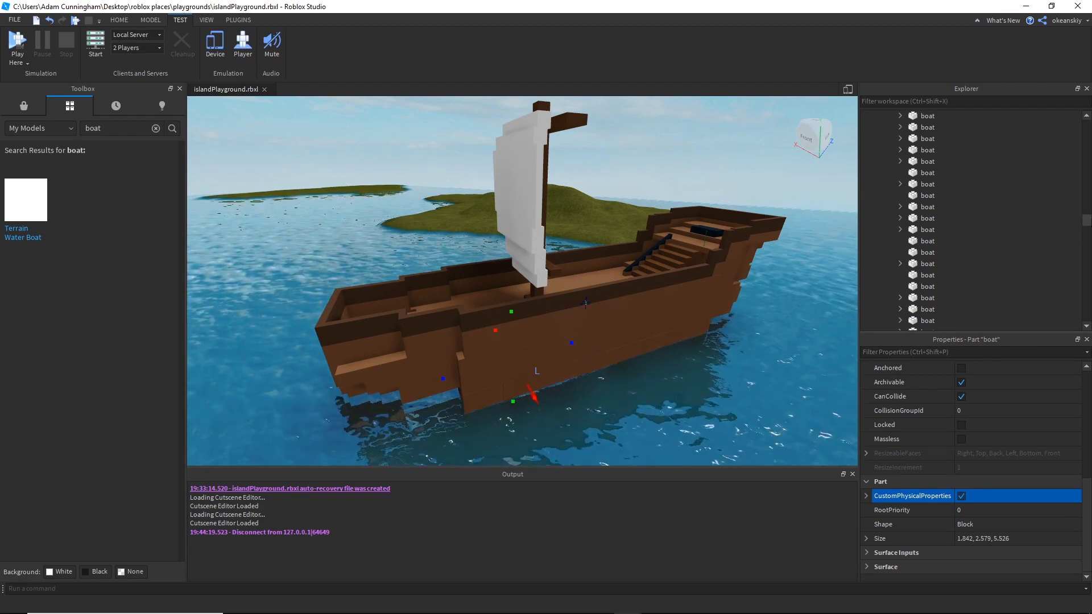
{"action": "left_click_drag", "start_coordinate": [1085, 190], "coordinate": [1084, 112]}
{"action": "left_click", "coordinate": [888, 162]}
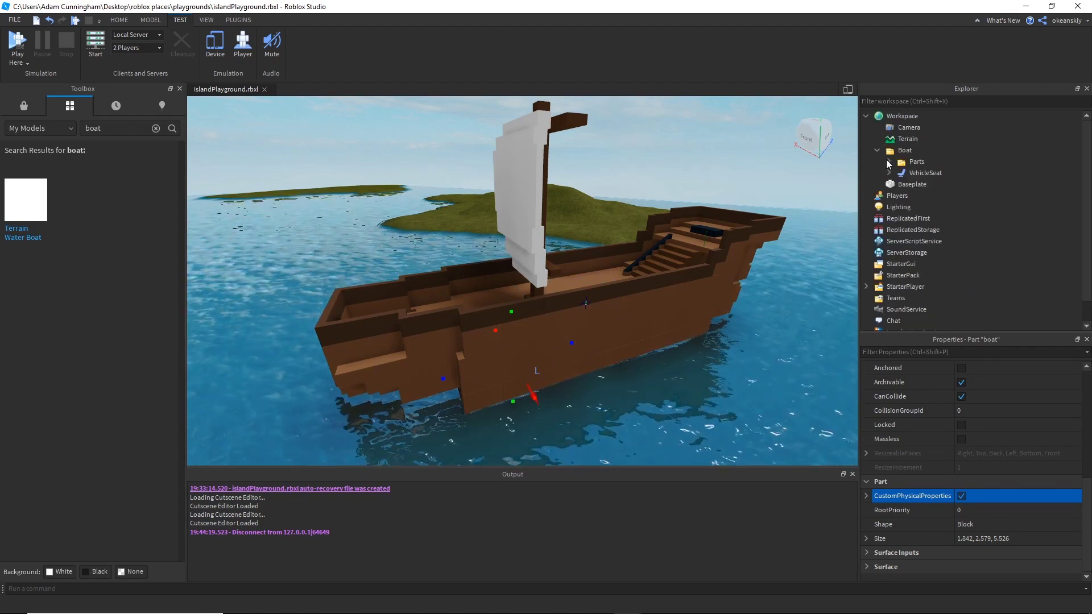
{"action": "left_click", "coordinate": [26, 64]}
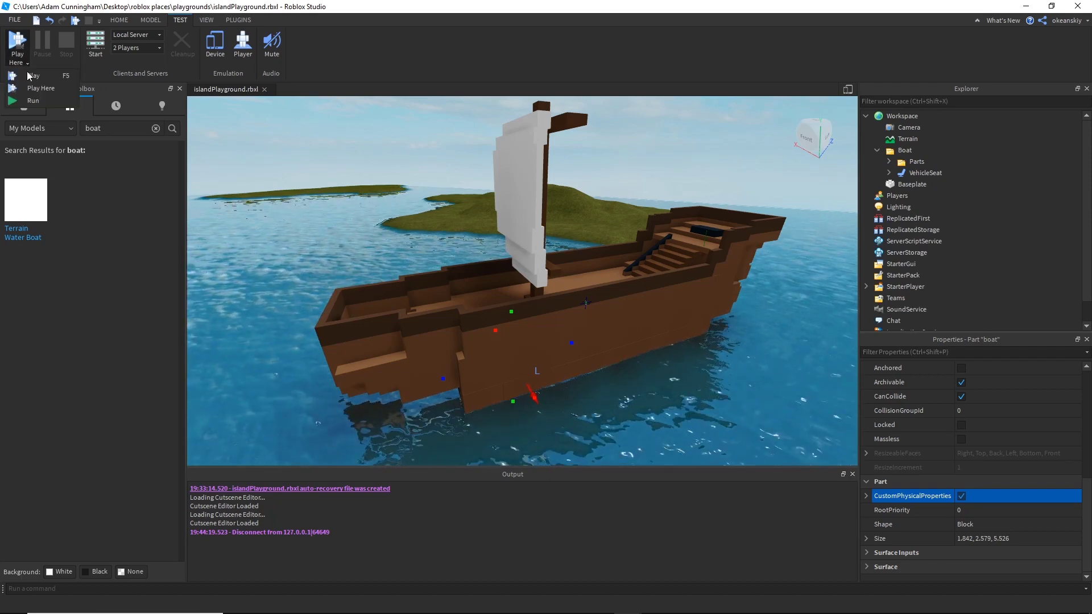
{"action": "left_click", "coordinate": [25, 102]}
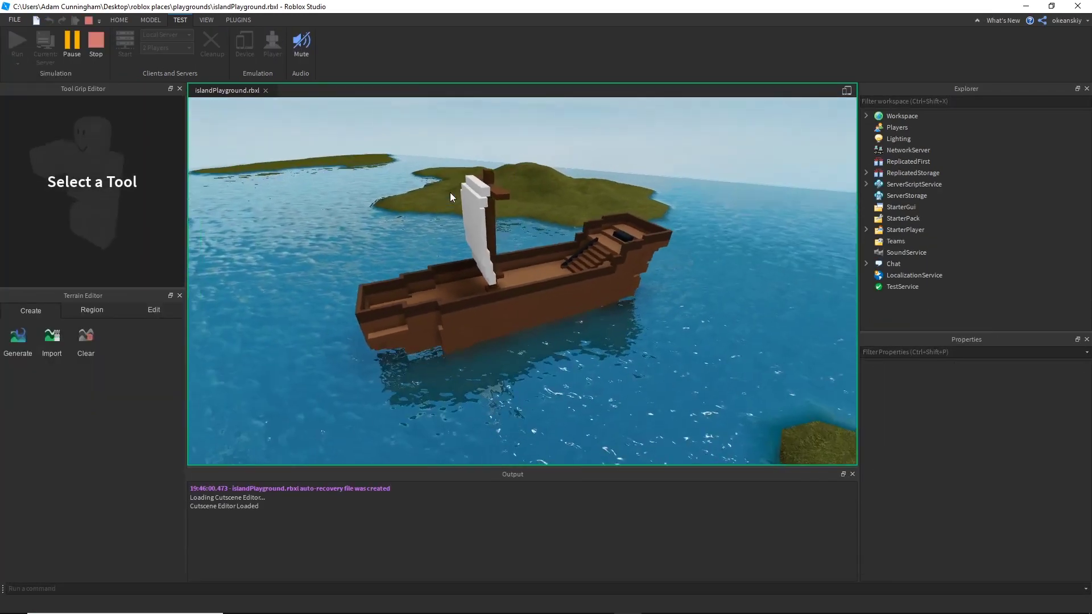
Select the Boat folder in the running simulation and tip the boat over with the Rotate tool to test its righting.
{"action": "left_click", "coordinate": [866, 117]}
{"action": "left_click", "coordinate": [905, 150]}
{"action": "left_click", "coordinate": [153, 22]}
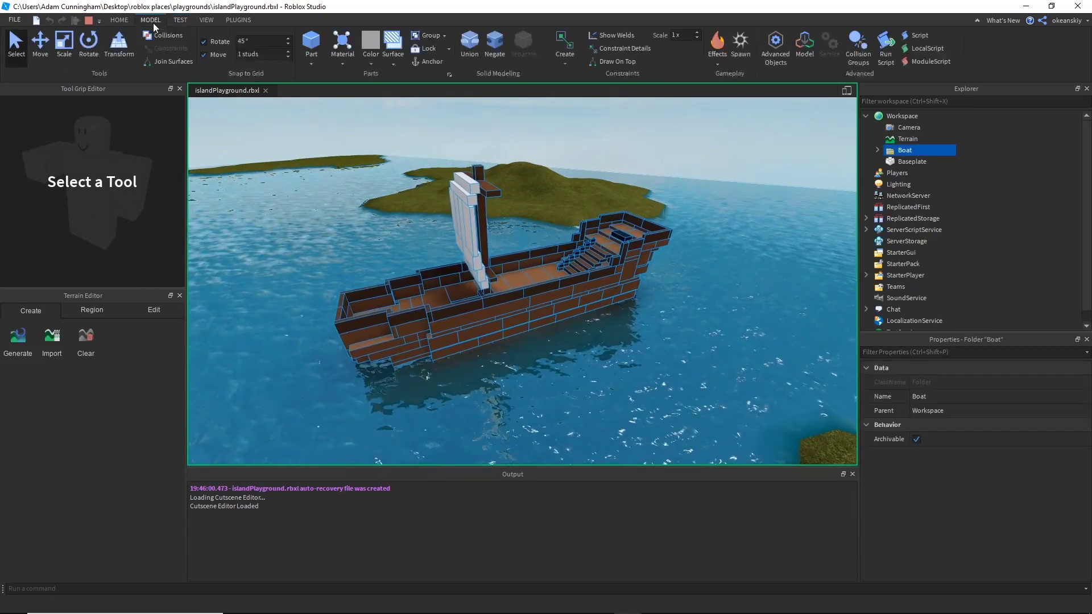
{"action": "left_click", "coordinate": [64, 51]}
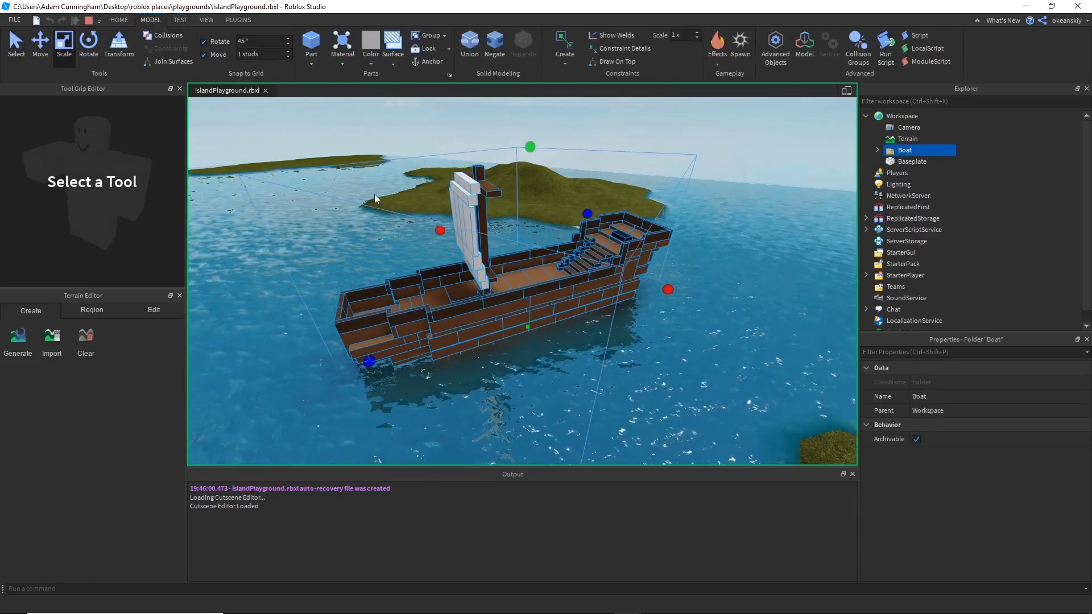
{"action": "left_click", "coordinate": [85, 46]}
{"action": "left_click_drag", "start_coordinate": [592, 208], "coordinate": [366, 243]}
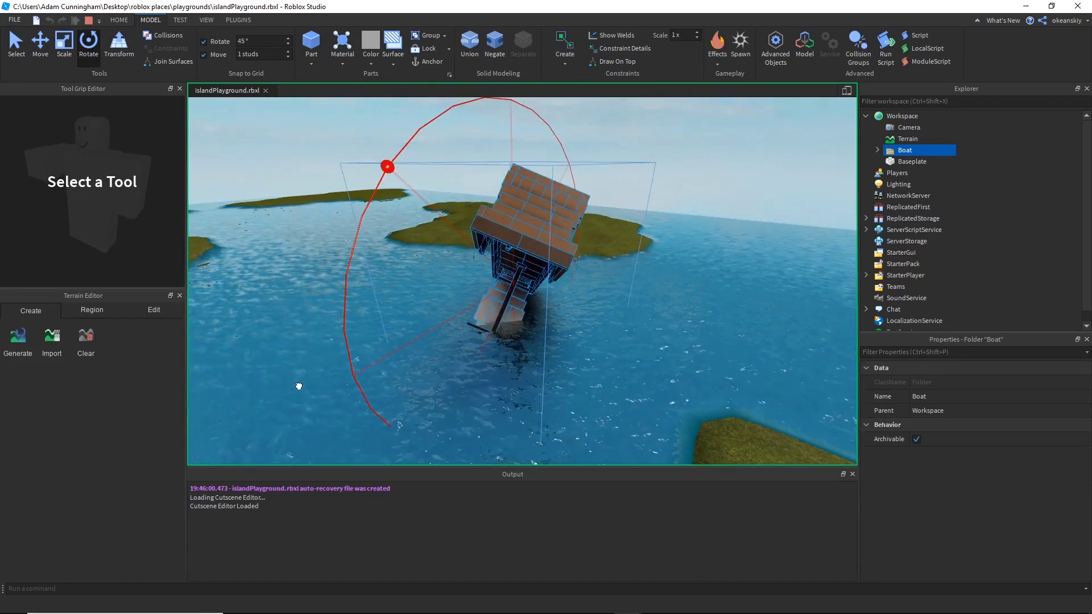
{"action": "mouse_move", "coordinate": [299, 386]}
{"action": "left_mouse_down"}
{"action": "mouse_move", "coordinate": [290, 399]}
{"action": "mouse_move", "coordinate": [297, 393]}
{"action": "left_mouse_up"}
{"action": "right_click_drag", "start_coordinate": [297, 393], "coordinate": [369, 271]}
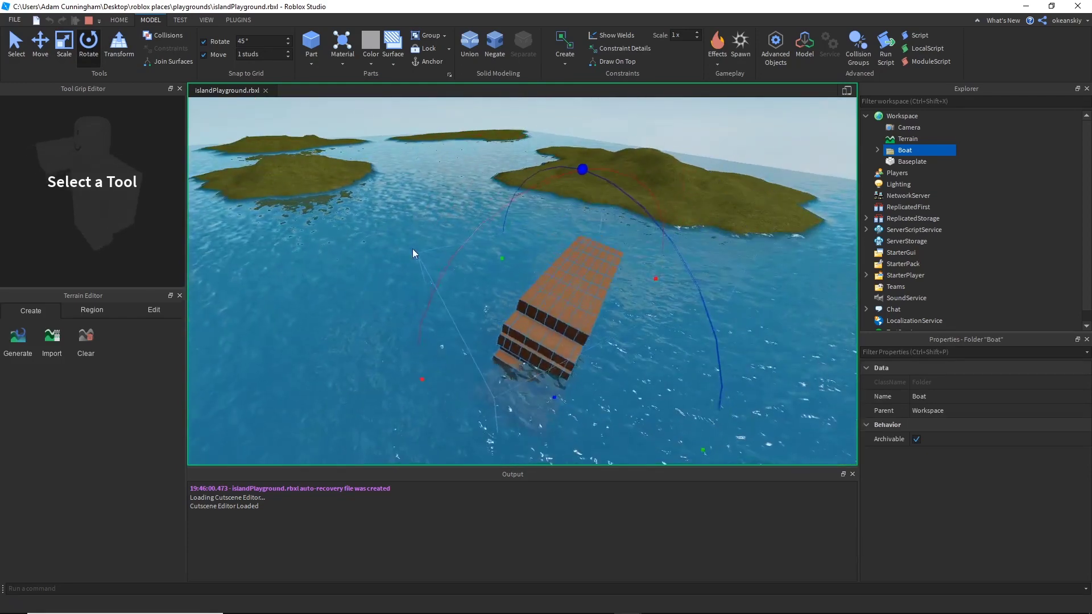
{"action": "left_click_drag", "start_coordinate": [412, 248], "coordinate": [510, 238]}
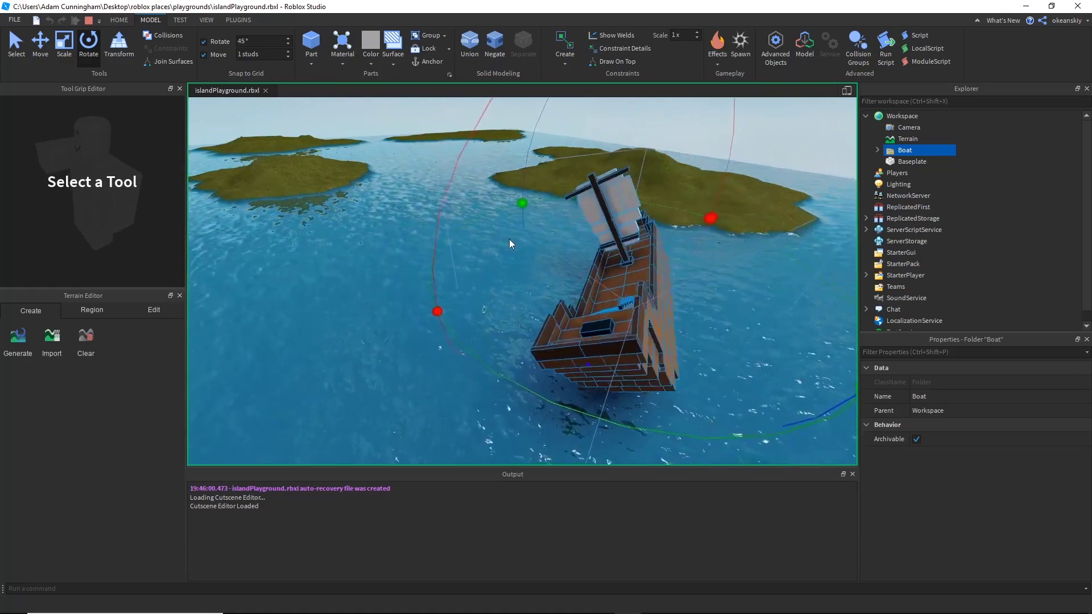
{"action": "right_click_drag", "start_coordinate": [510, 239], "coordinate": [510, 238]}
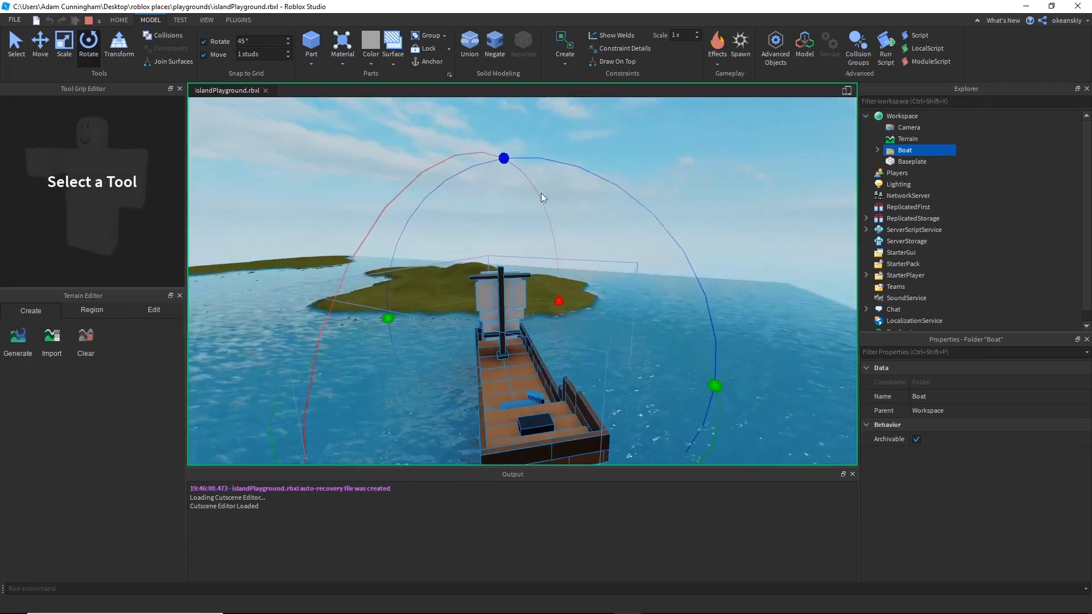
Reselect the whole Boat folder, rotate the floating boat to face another direction, and stop the simulation.
{"action": "left_click", "coordinate": [510, 163]}
{"action": "left_click", "coordinate": [494, 372]}
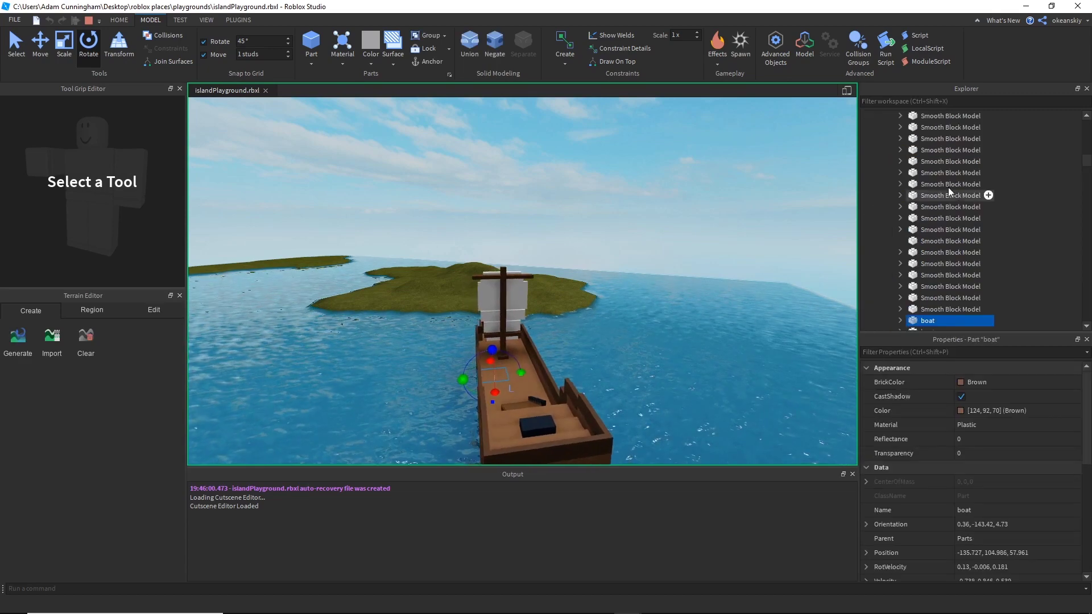
{"action": "scroll", "coordinate": [999, 168], "scroll_direction": "up", "scroll_amount": 15}
{"action": "left_click", "coordinate": [906, 150]}
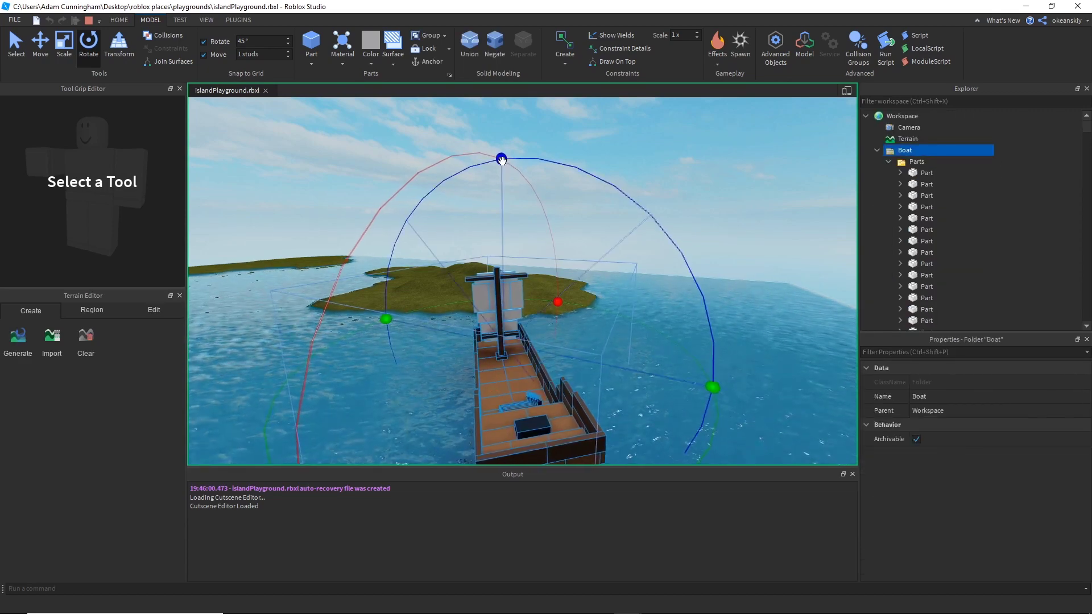
{"action": "left_click_drag", "start_coordinate": [501, 160], "coordinate": [584, 332]}
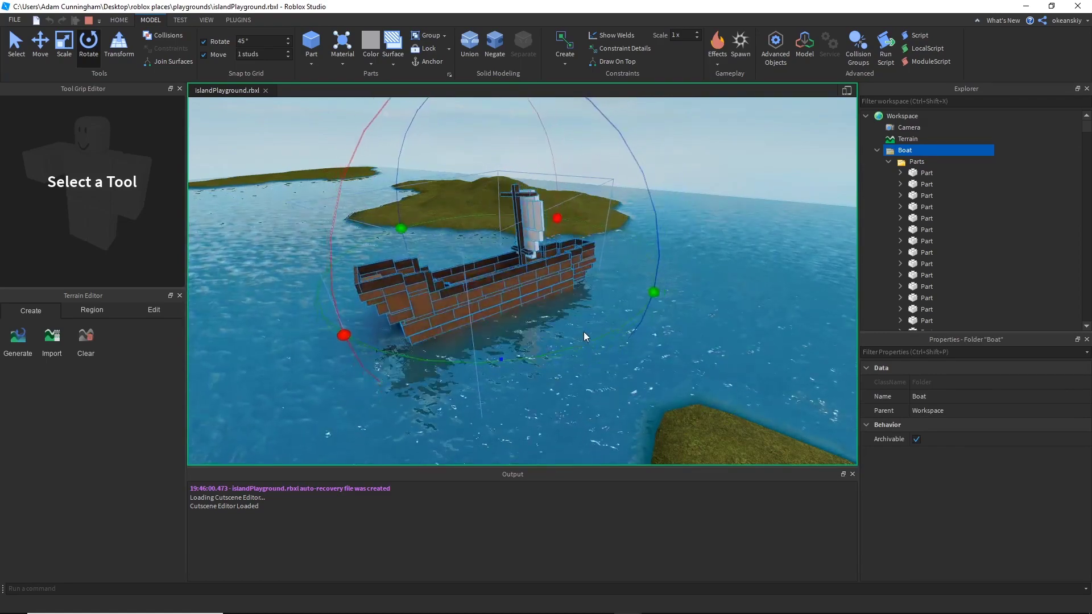
{"action": "right_click_drag", "start_coordinate": [583, 332], "coordinate": [578, 332]}
{"action": "left_click", "coordinate": [88, 21]}
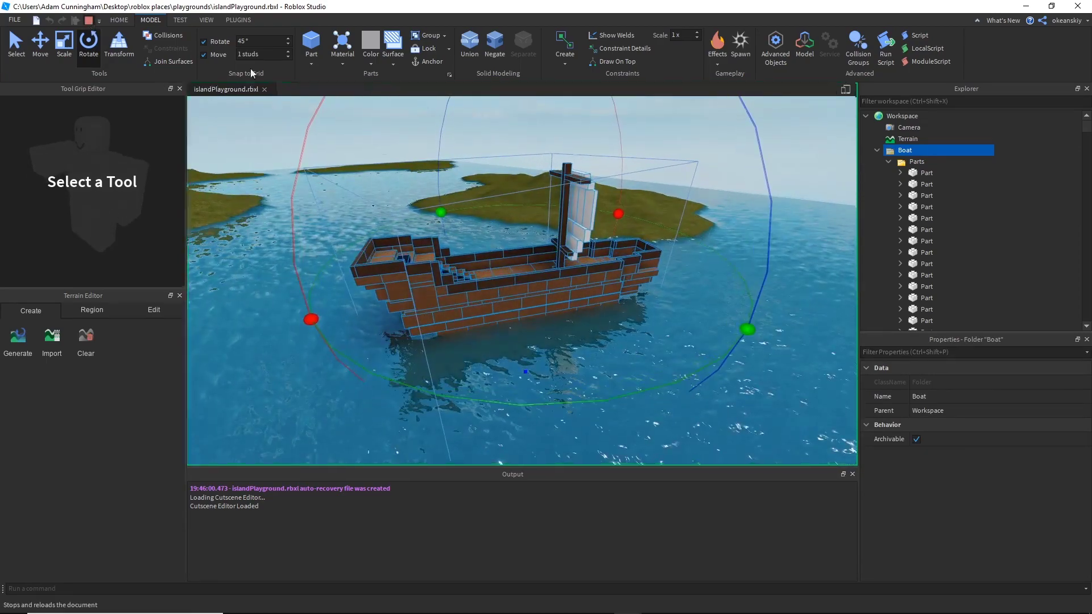
Focus on the boat's VehicleSeat on the raised rear deck and expand its contents.
{"action": "right_click_drag", "start_coordinate": [626, 157], "coordinate": [668, 138]}
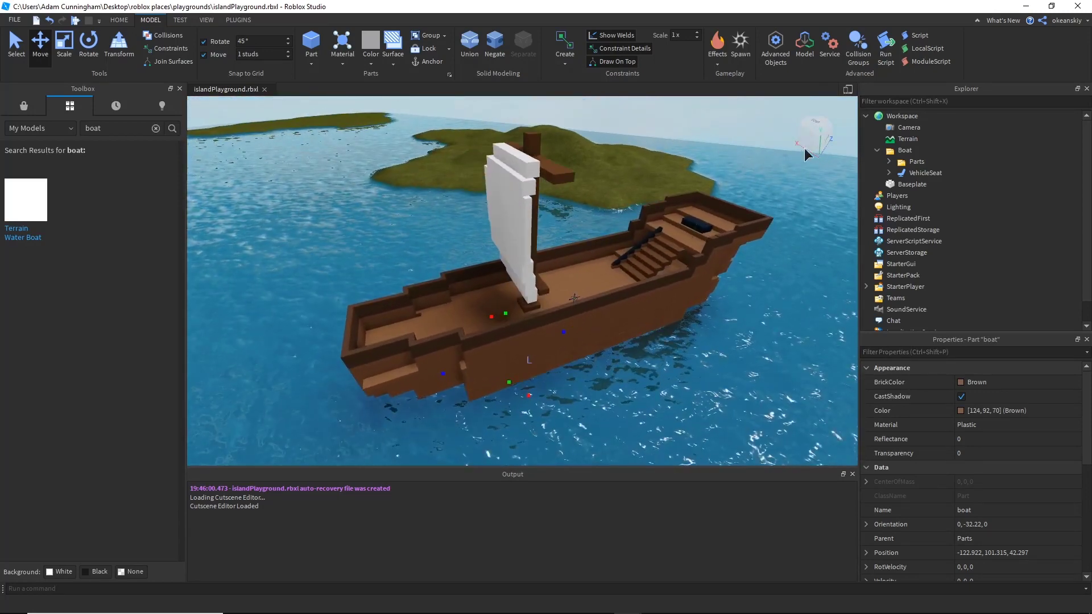
{"action": "left_click", "coordinate": [909, 172]}
{"action": "key", "text": "f"}
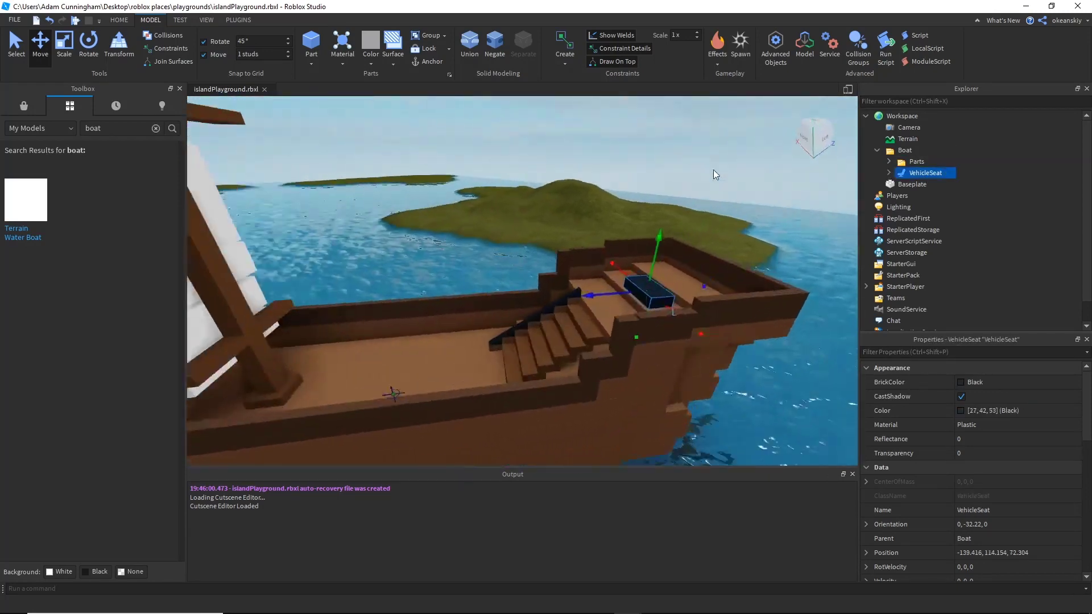
{"action": "right_click_drag", "start_coordinate": [713, 169], "coordinate": [696, 248]}
{"action": "scroll", "coordinate": [689, 272], "scroll_direction": "down", "scroll_amount": 4}
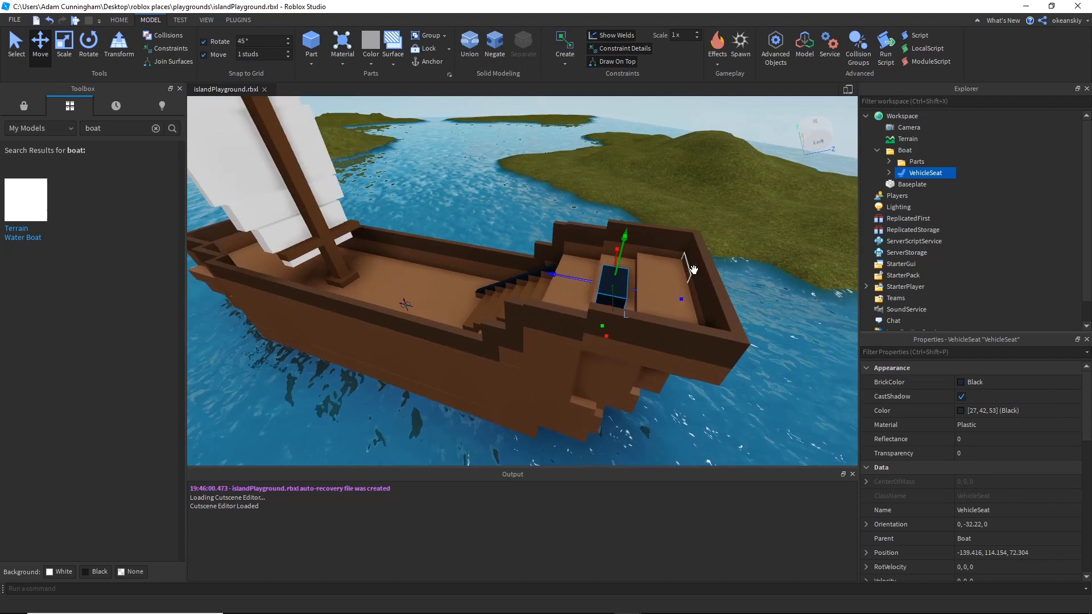
{"action": "left_click", "coordinate": [889, 173]}
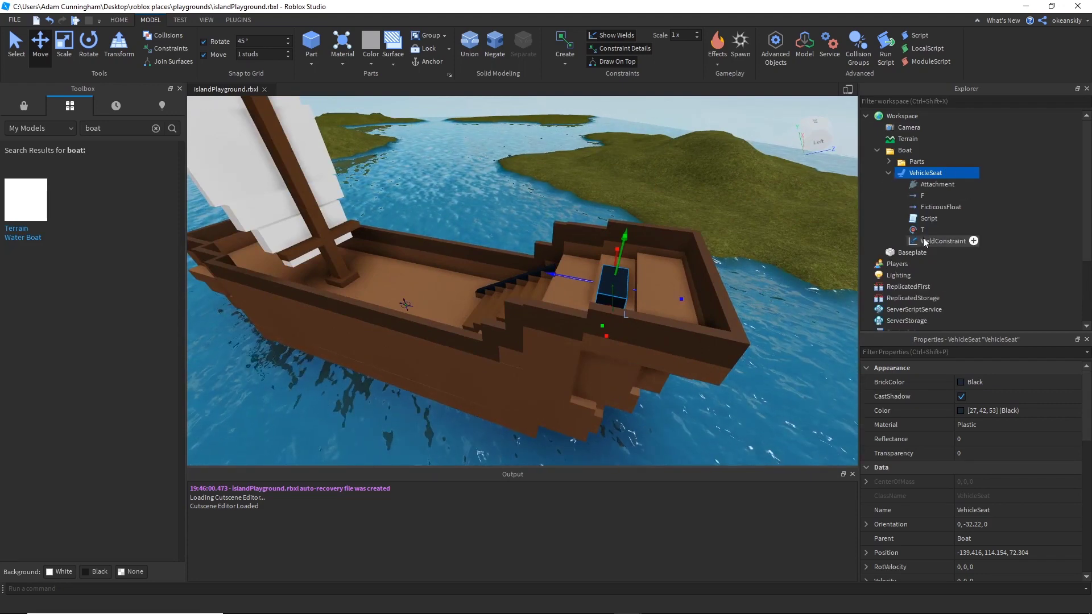
Select the VehicleSeat's WeldConstraint and examine which two parts it joins.
{"action": "left_click", "coordinate": [942, 241]}
{"action": "scroll", "coordinate": [649, 284], "scroll_direction": "up", "scroll_amount": 10}
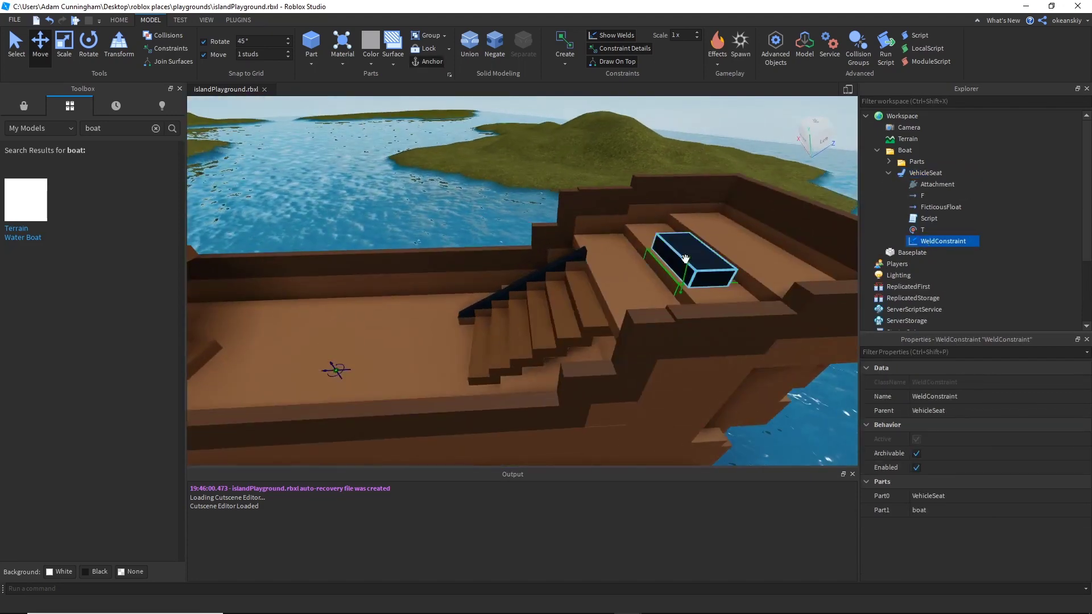
{"action": "scroll", "coordinate": [658, 286], "scroll_direction": "down", "scroll_amount": 10}
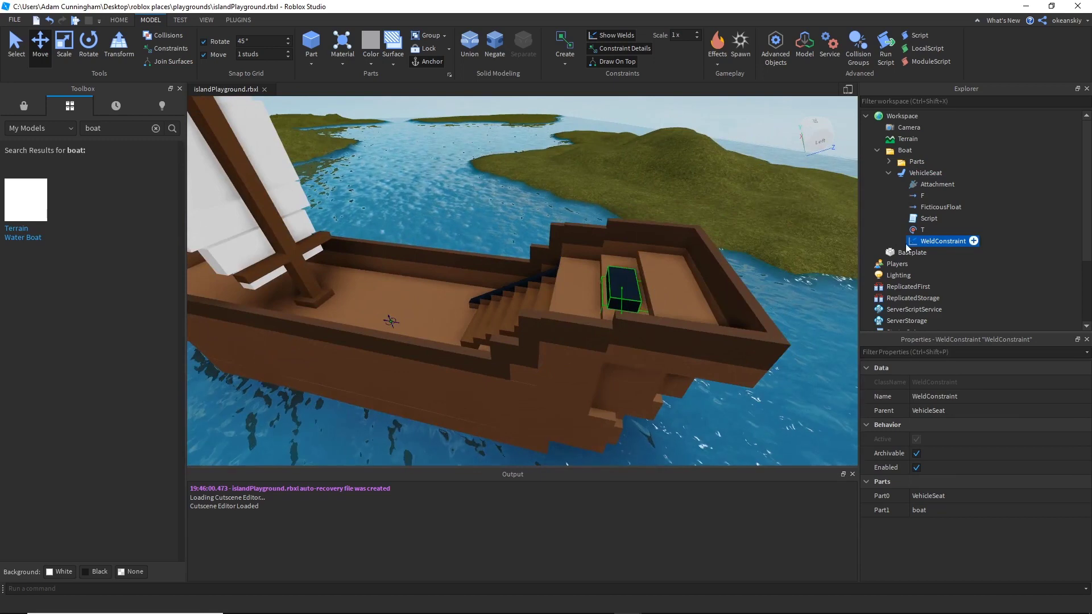
Focus on the VehicleSeat's Attachment and examine its position inside the hull.
{"action": "left_click", "coordinate": [929, 185]}
{"action": "key", "text": "f"}
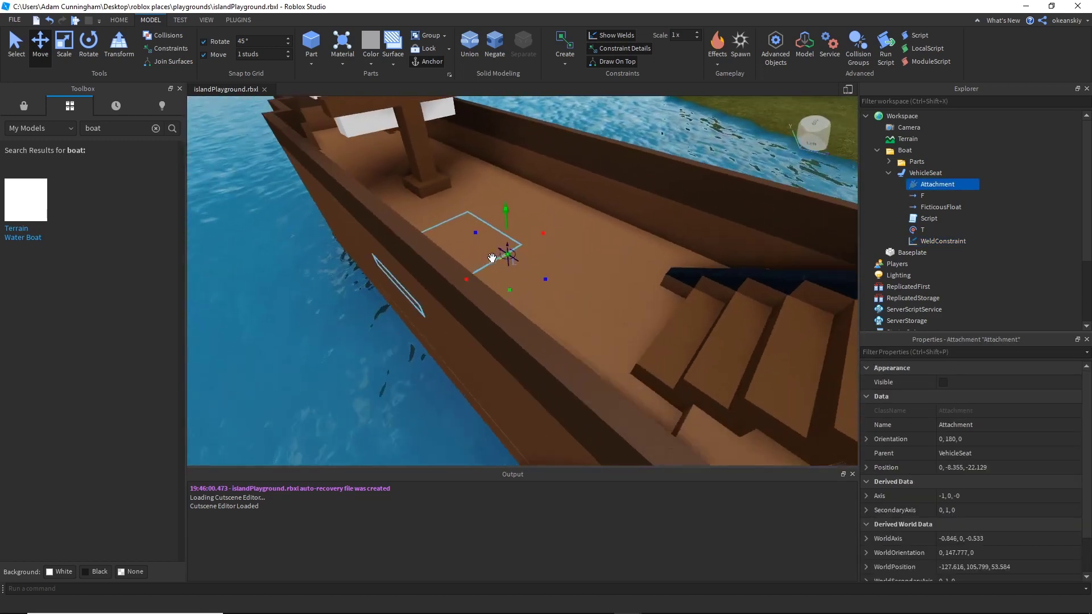
{"action": "right_click_drag", "start_coordinate": [484, 259], "coordinate": [485, 258]}
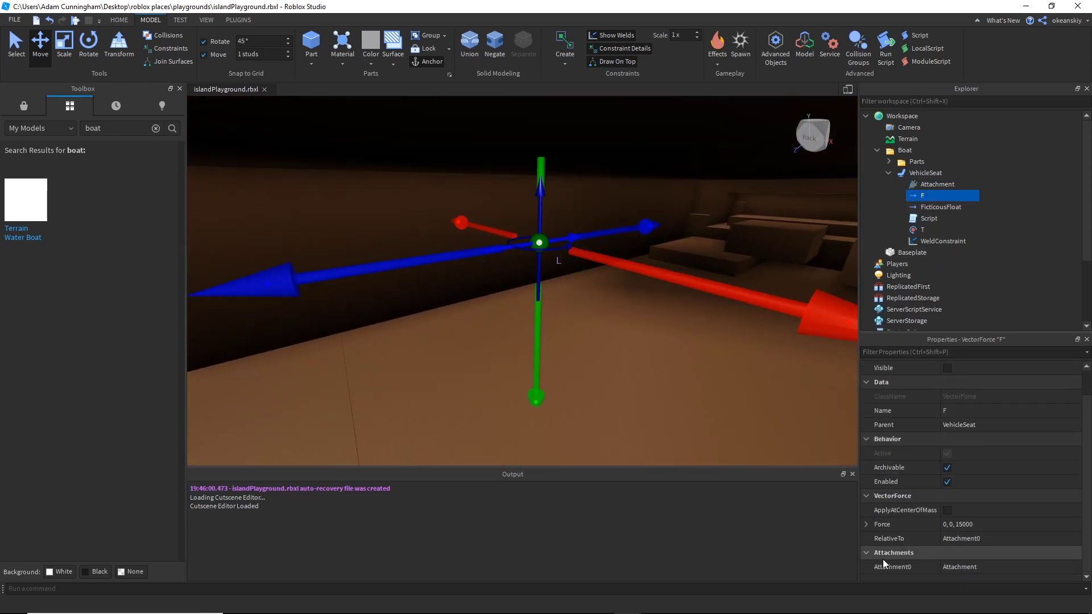
Examine the VectorForce F and the Torque T that act on the VehicleSeat's Attachment.
{"action": "left_click", "coordinate": [935, 186]}
{"action": "left_click", "coordinate": [924, 196]}
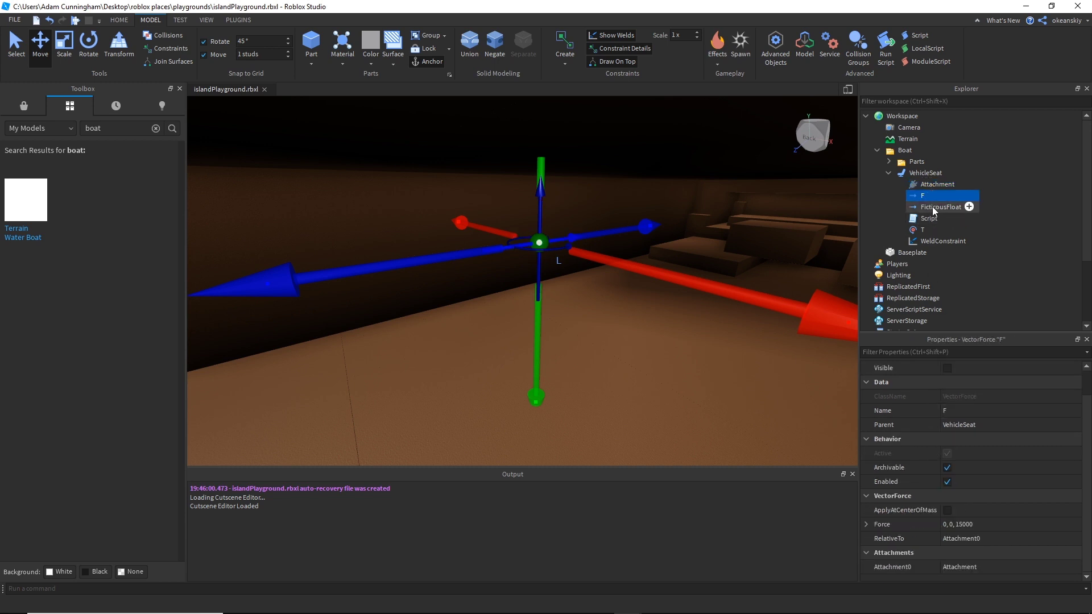
{"action": "right_click_drag", "start_coordinate": [665, 261], "coordinate": [666, 261]}
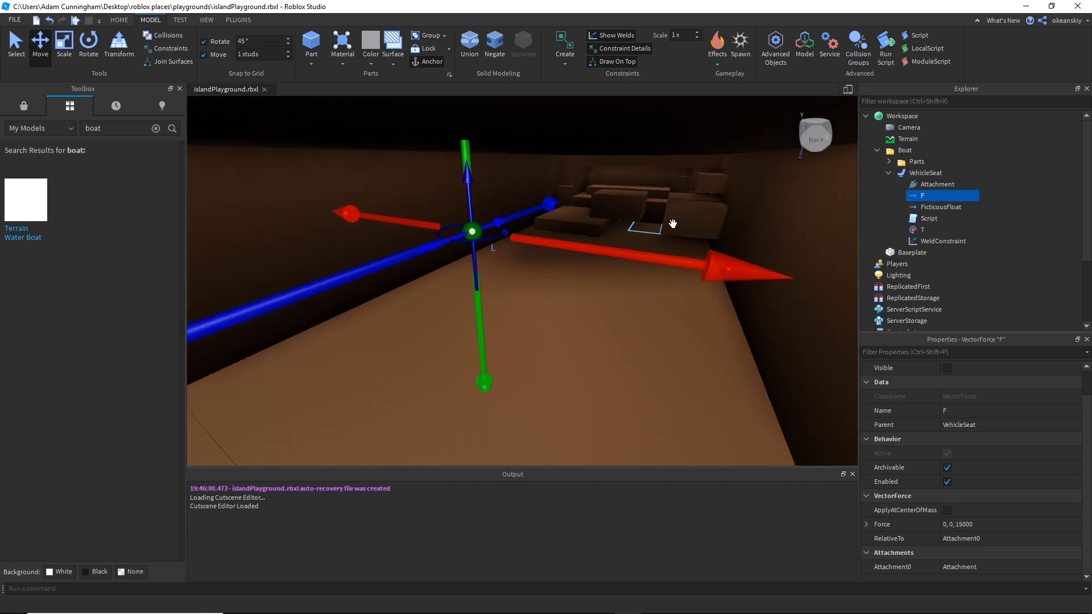
{"action": "left_click", "coordinate": [978, 199]}
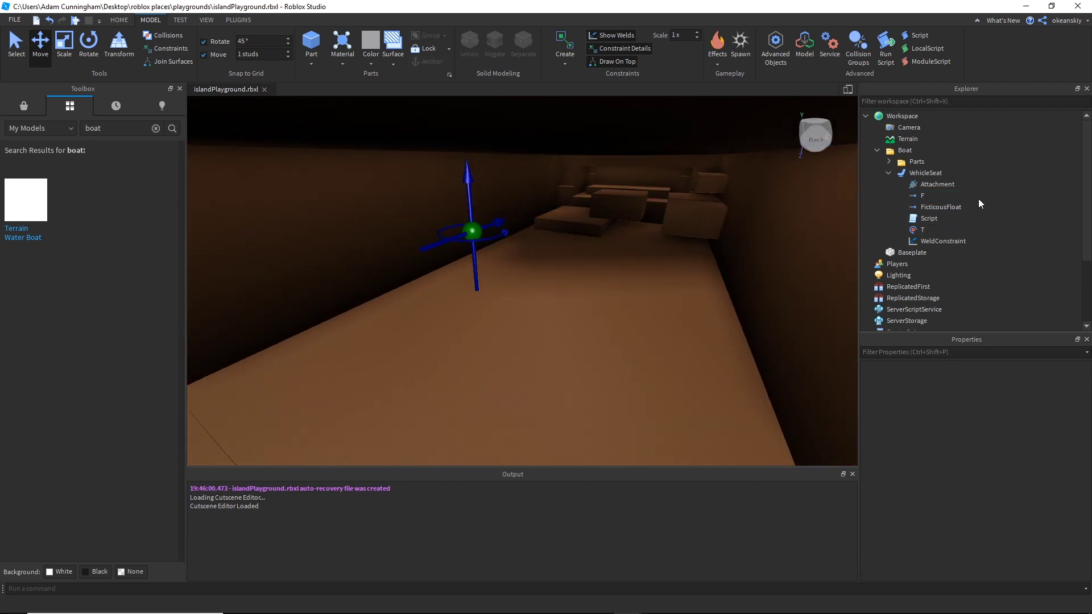
{"action": "left_click", "coordinate": [921, 197]}
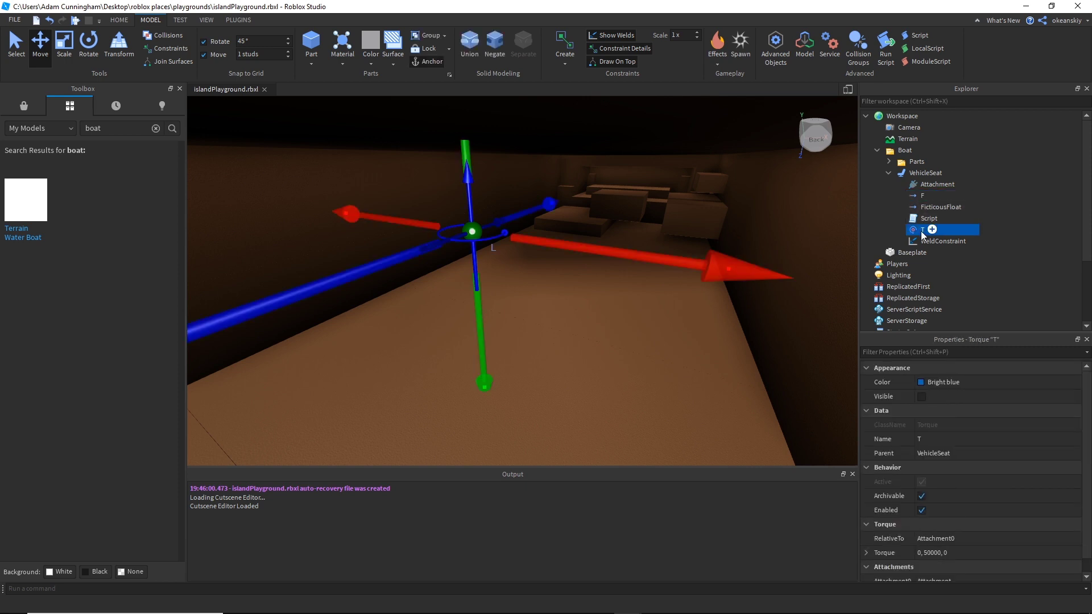
Examine the FicticousFloat vector force's properties and view the whole boat from outside.
{"action": "left_click", "coordinate": [919, 196]}
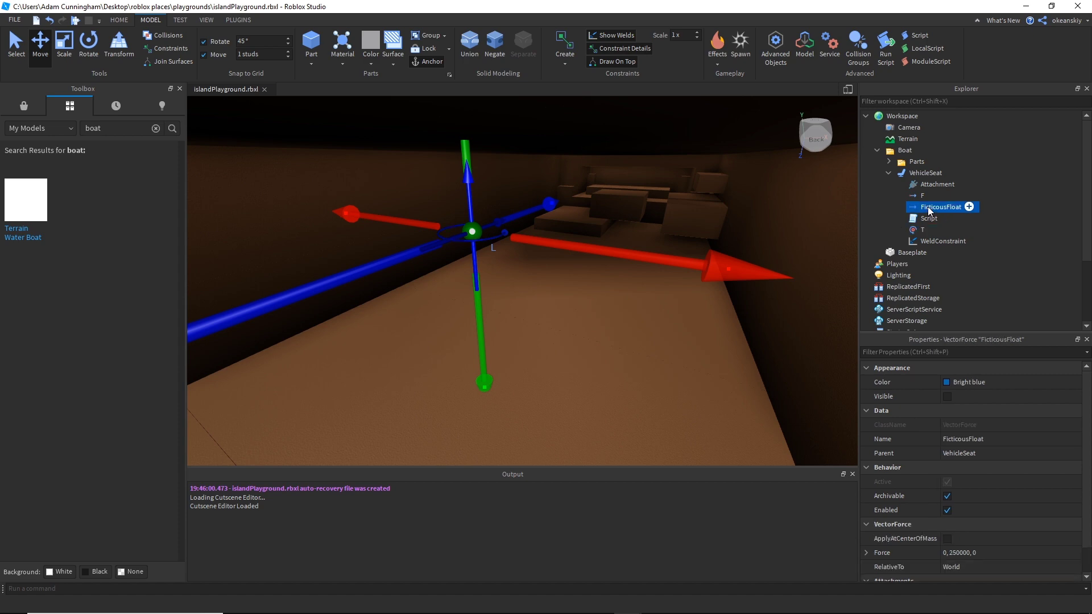
{"action": "right_click_drag", "start_coordinate": [684, 200], "coordinate": [670, 212]}
{"action": "scroll", "coordinate": [685, 199], "scroll_direction": "down", "scroll_amount": 5}
{"action": "scroll", "coordinate": [684, 199], "scroll_direction": "down", "scroll_amount": 5}
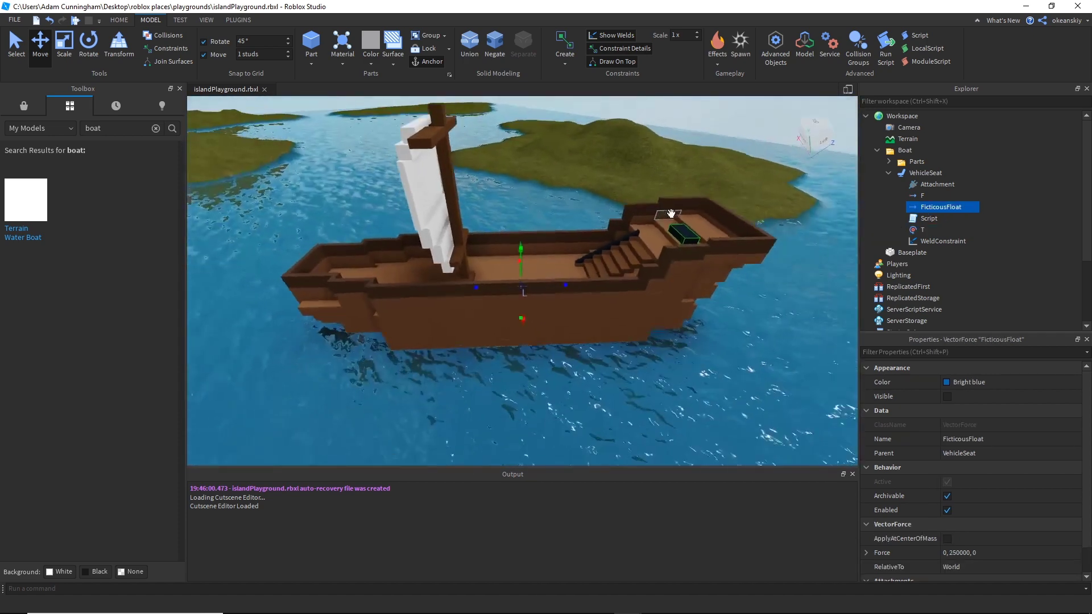
{"action": "scroll", "coordinate": [670, 214], "scroll_direction": "down", "scroll_amount": 1}
Start a Run simulation and expand the Workspace down to the contents of the boat's VehicleSeat.
{"action": "left_click", "coordinate": [179, 20]}
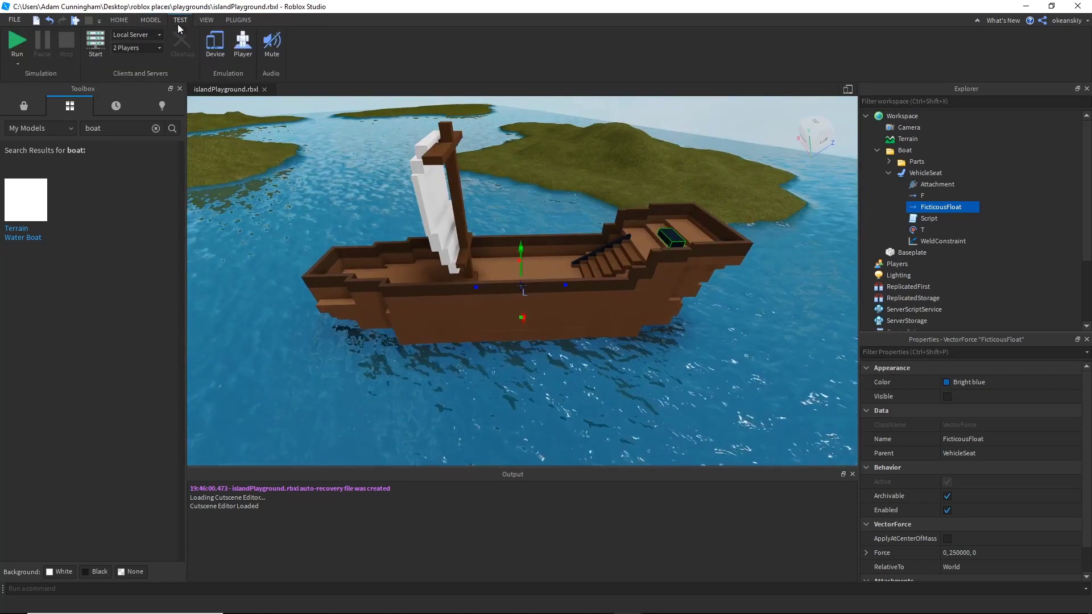
{"action": "left_click", "coordinate": [17, 41]}
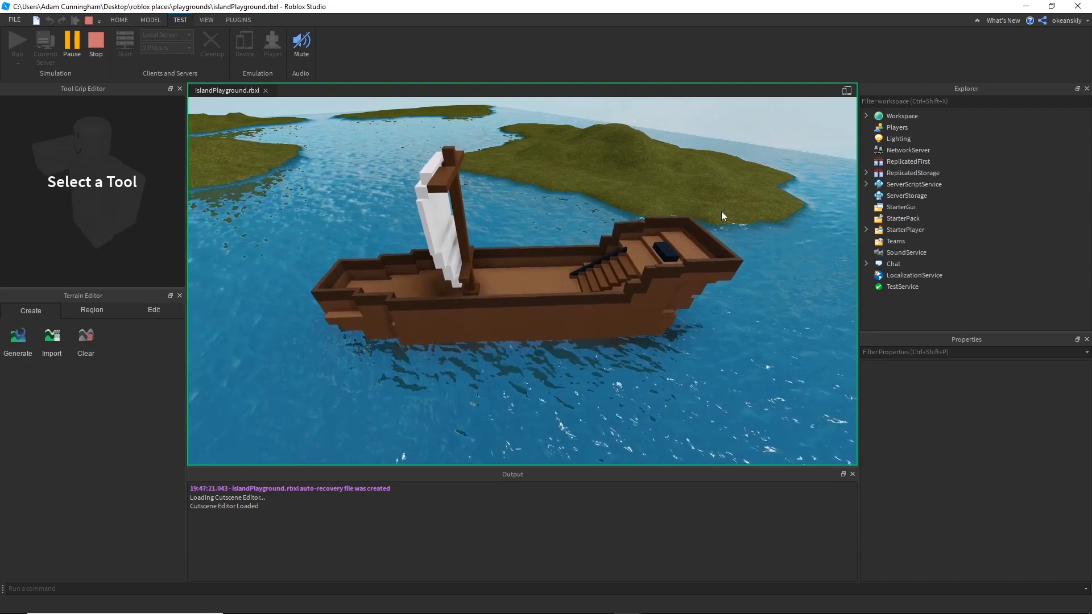
{"action": "left_click", "coordinate": [865, 116]}
{"action": "left_click", "coordinate": [878, 150]}
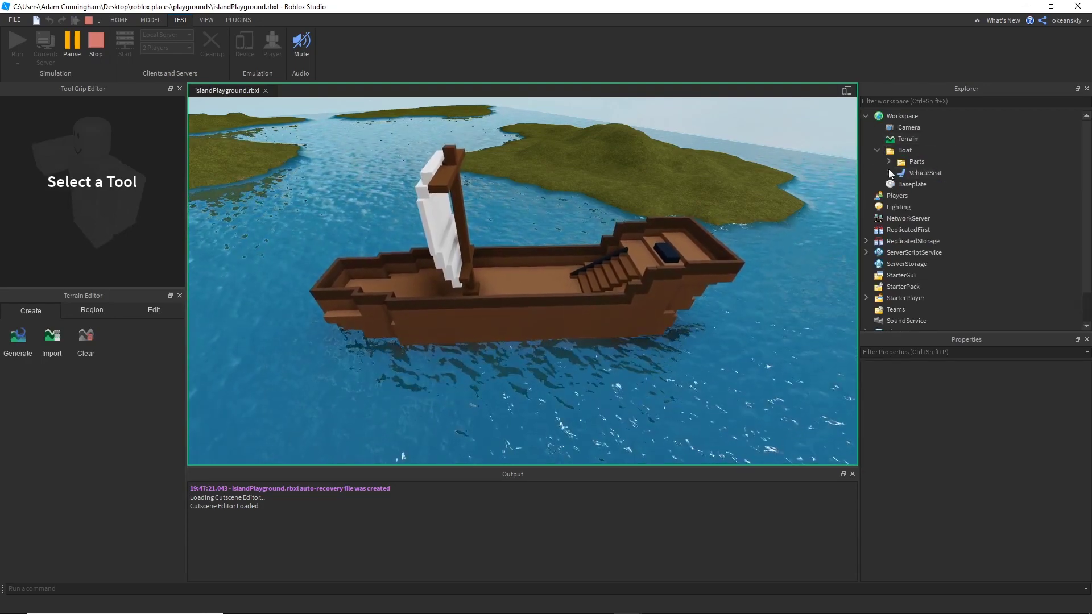
{"action": "left_click", "coordinate": [888, 173]}
Delete the FicticousFloat force in the running simulation to see how the boat floats without it, and stop the simulation.
{"action": "left_click", "coordinate": [940, 207]}
{"action": "key", "text": "Delete"}
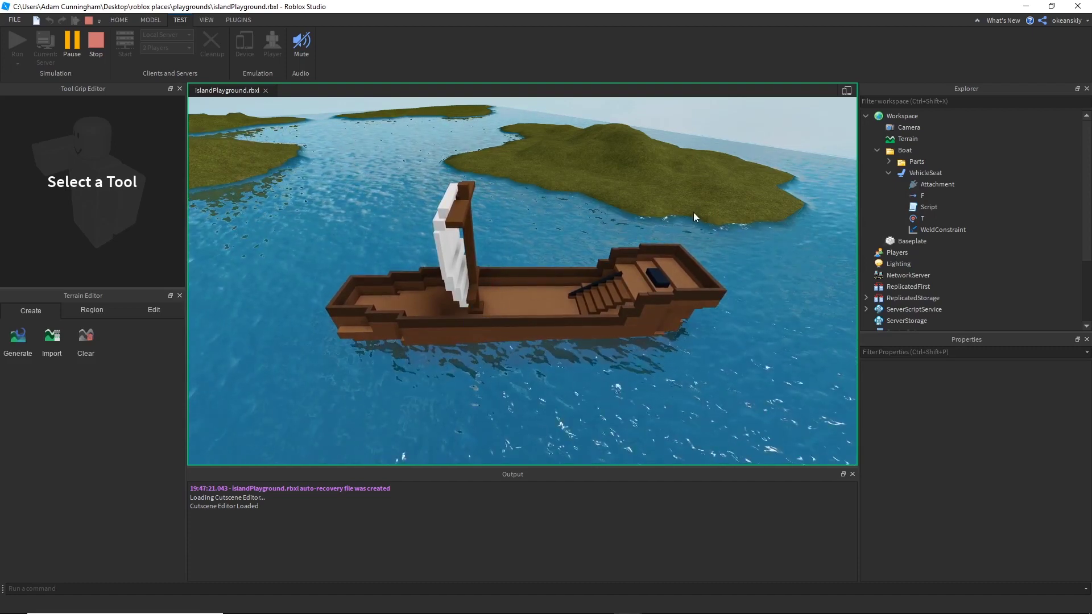
{"action": "left_click", "coordinate": [95, 50]}
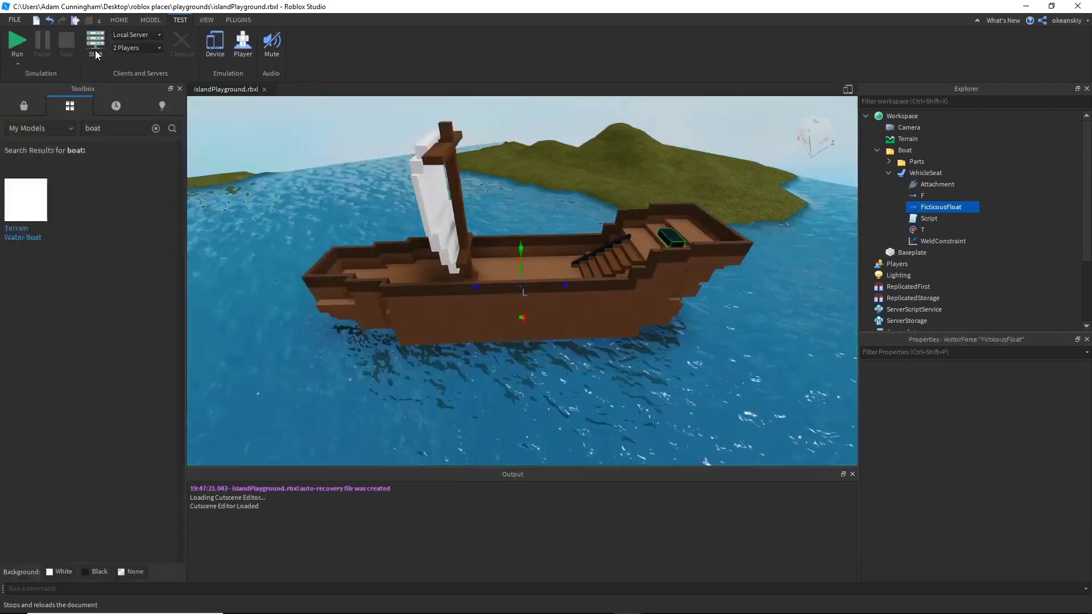
Deselect everything and examine the attachment's force and torque arrows from inside the boat's hull.
{"action": "left_click", "coordinate": [534, 186]}
{"action": "right_click_drag", "start_coordinate": [534, 186], "coordinate": [584, 185]}
{"action": "key", "text": "w"}
{"action": "key", "text": "w"}
{"action": "key", "text": "w"}
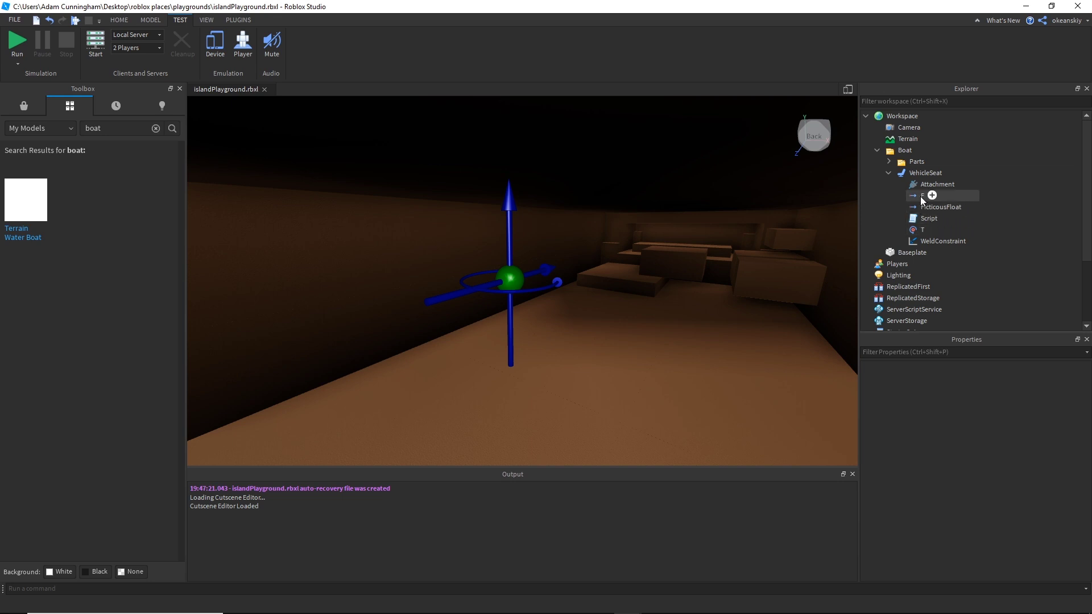
{"action": "right_click_drag", "start_coordinate": [520, 291], "coordinate": [520, 291]}
{"action": "key", "text": "w"}
{"action": "scroll", "coordinate": [520, 291], "scroll_direction": "down", "scroll_amount": 1}
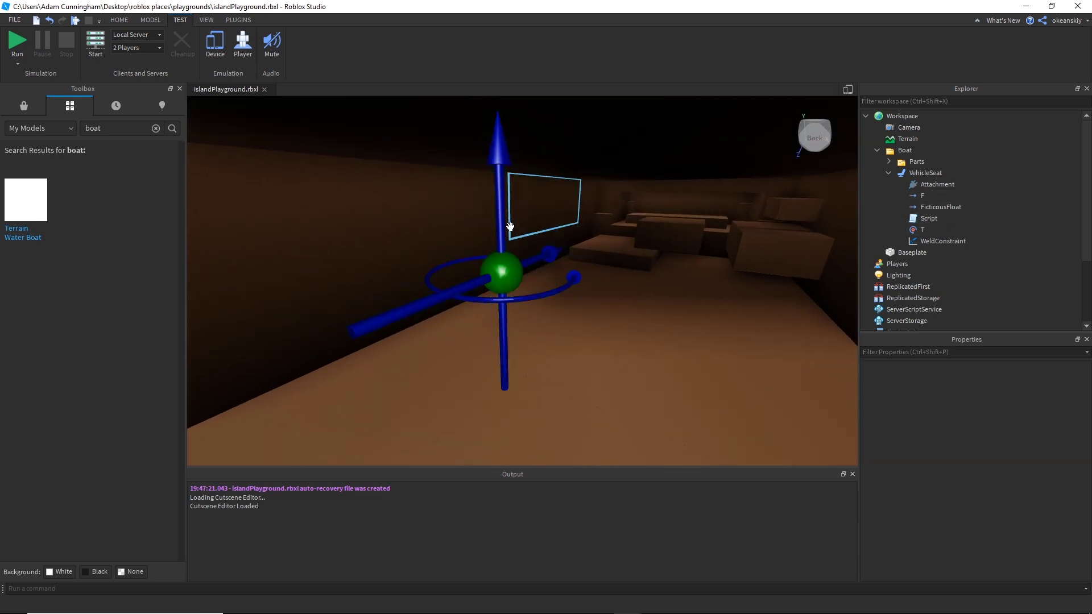
Examine the FicticousFloat force, the F force and the T torque one by one, comparing their arrows and properties.
{"action": "left_click", "coordinate": [935, 209]}
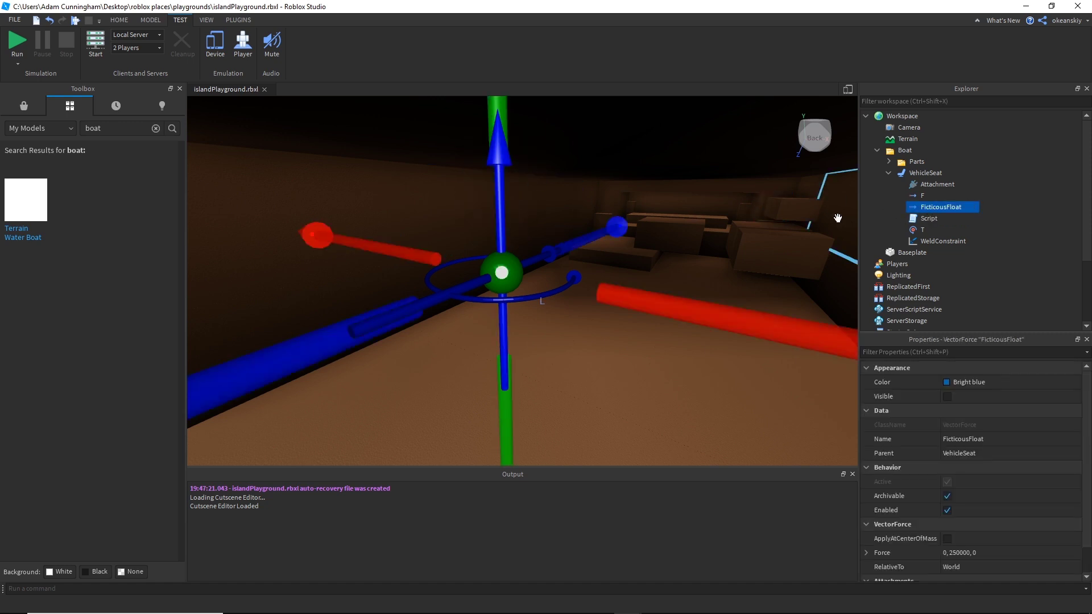
{"action": "left_click", "coordinate": [922, 196]}
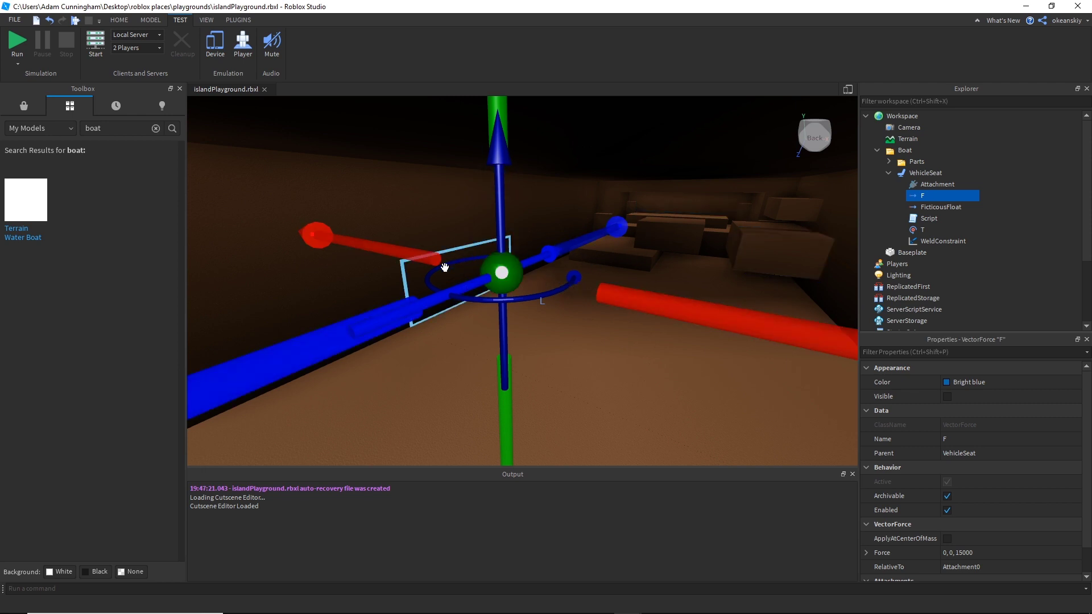
{"action": "left_click", "coordinate": [921, 229]}
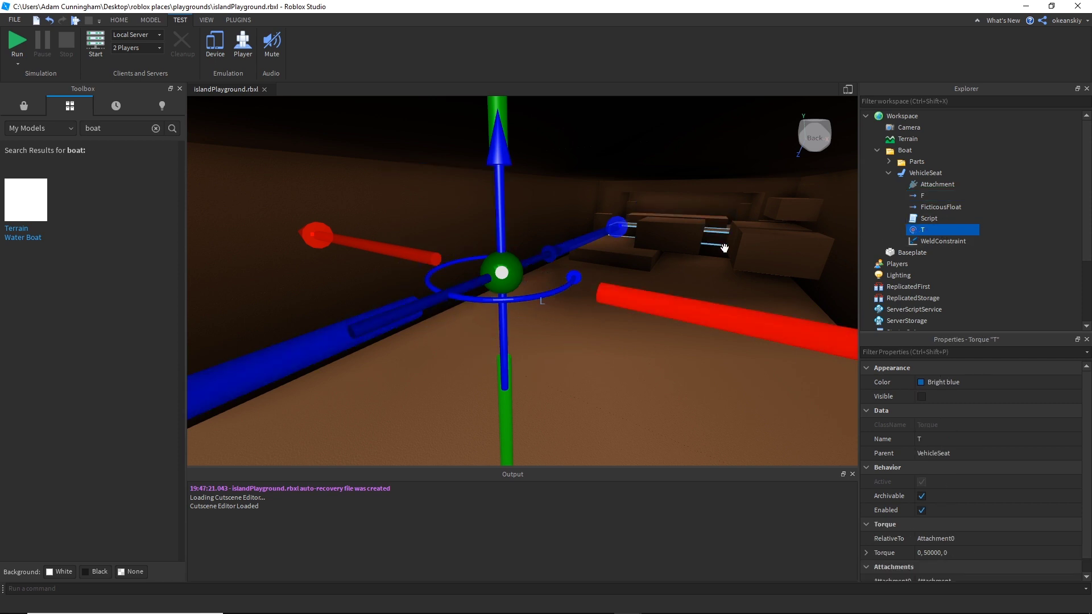
{"action": "right_click_drag", "start_coordinate": [724, 248], "coordinate": [724, 249]}
{"action": "mouse_move", "coordinate": [926, 222]}
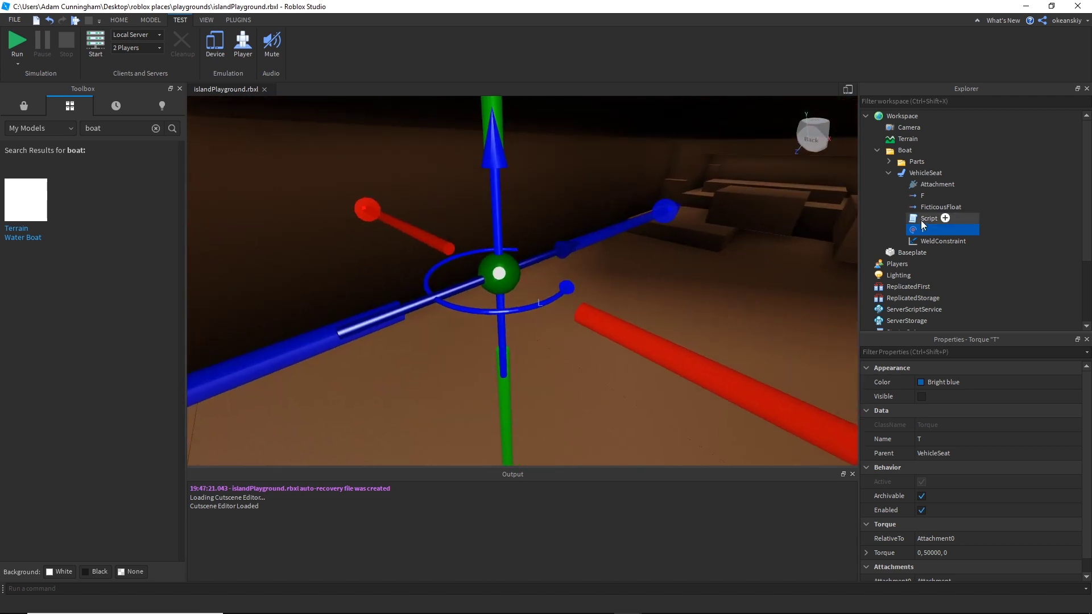
Open the VehicleSeat's Script and examine how updateForces references the F force and T torque objects and their Force and Torque properties.
{"action": "double_click", "coordinate": [927, 219]}
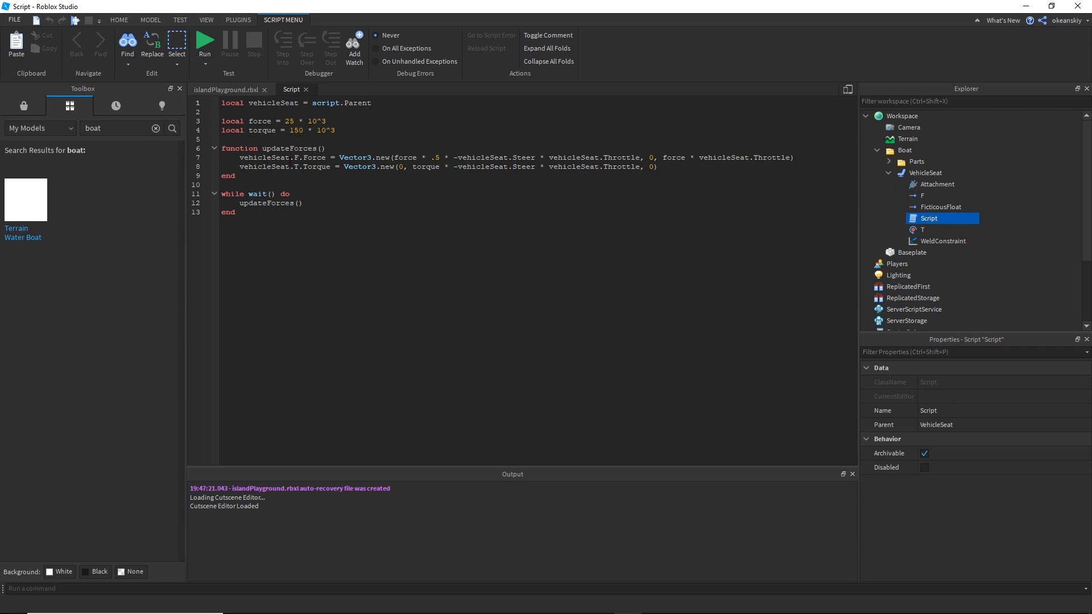
{"action": "left_click_drag", "start_coordinate": [254, 158], "coordinate": [296, 159]}
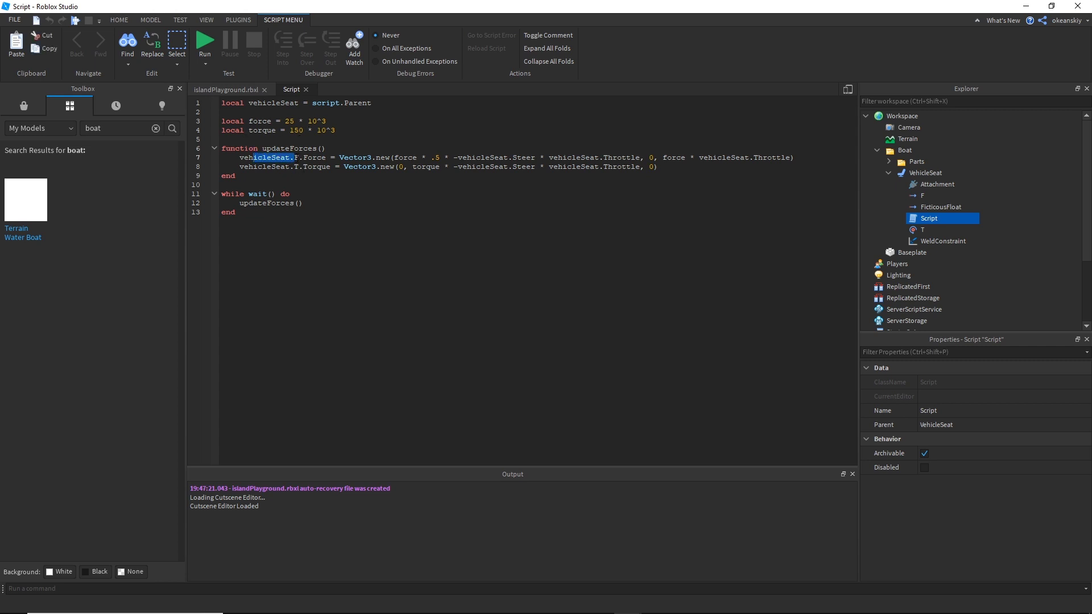
{"action": "left_click", "coordinate": [298, 159]}
{"action": "double_click", "coordinate": [296, 167]}
{"action": "left_click", "coordinate": [923, 195]}
{"action": "left_click", "coordinate": [922, 229]}
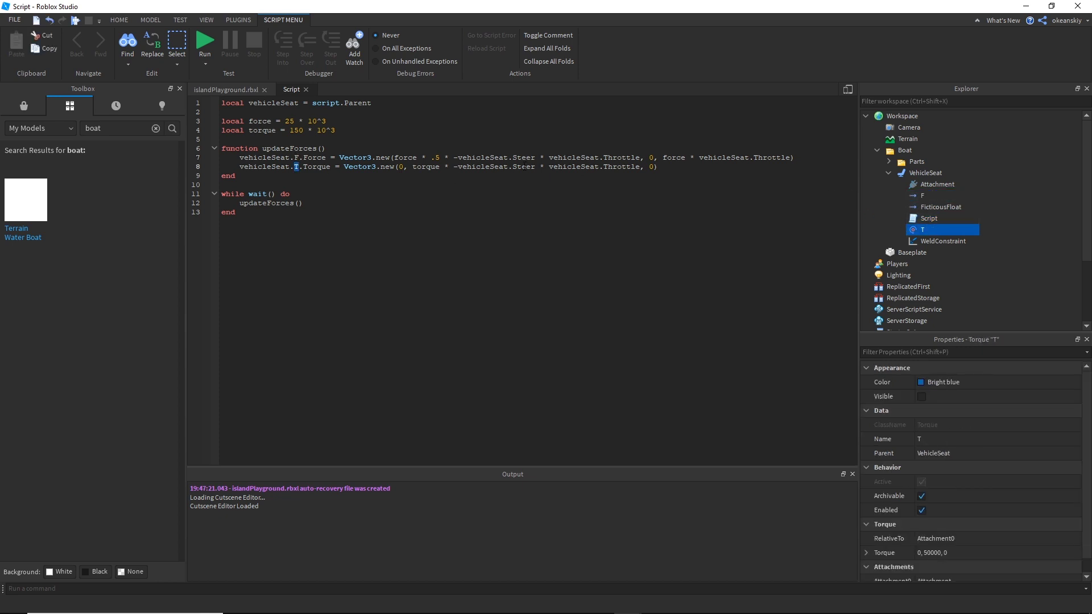
{"action": "key", "text": "ctrl+c"}
{"action": "left_click_drag", "start_coordinate": [303, 158], "coordinate": [330, 166]}
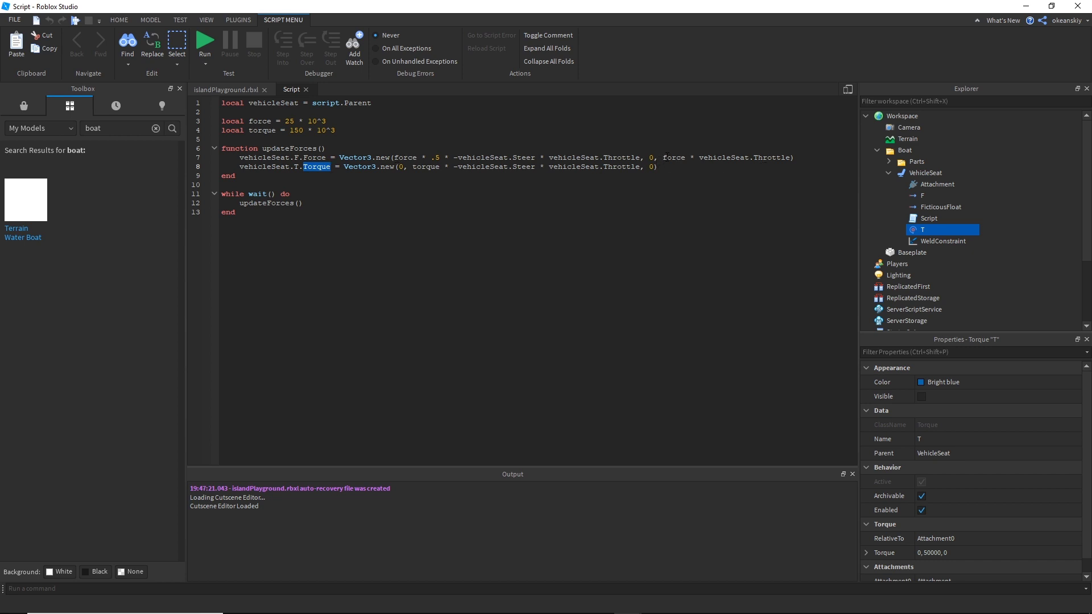
Examine the Vector3 assigned to F.Force, focusing on its last component, force * vehicleSeat.Throttle.
{"action": "double_click", "coordinate": [701, 159]}
{"action": "left_click", "coordinate": [772, 158]}
{"action": "left_click_drag", "start_coordinate": [518, 157], "coordinate": [527, 158]}
{"action": "left_click_drag", "start_coordinate": [662, 159], "coordinate": [793, 159]}
{"action": "left_click", "coordinate": [805, 160]}
{"action": "left_click_drag", "start_coordinate": [663, 157], "coordinate": [791, 159]}
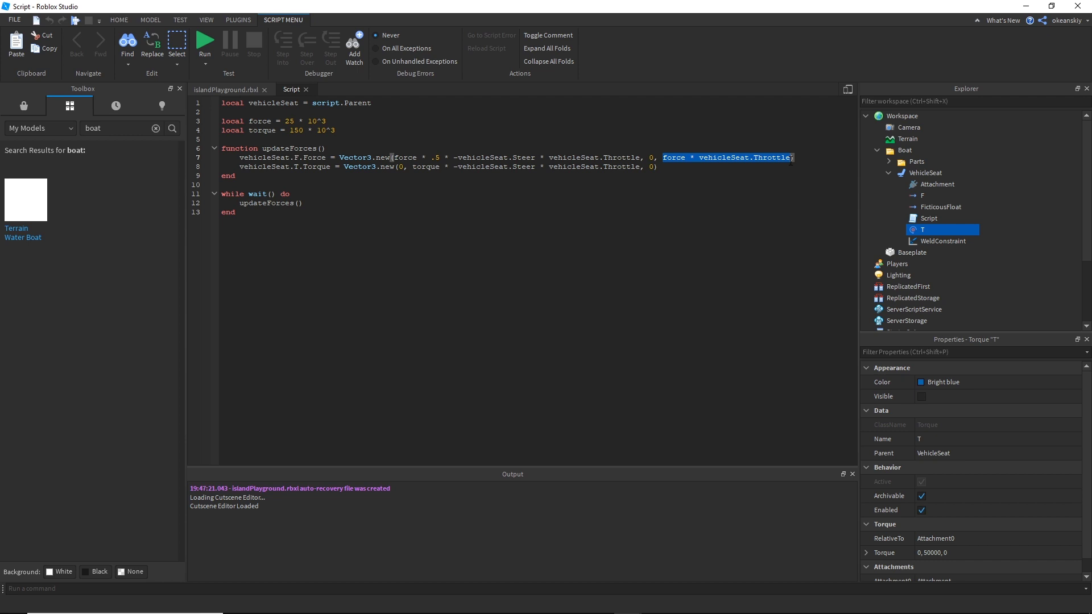
{"action": "left_click", "coordinate": [763, 158]}
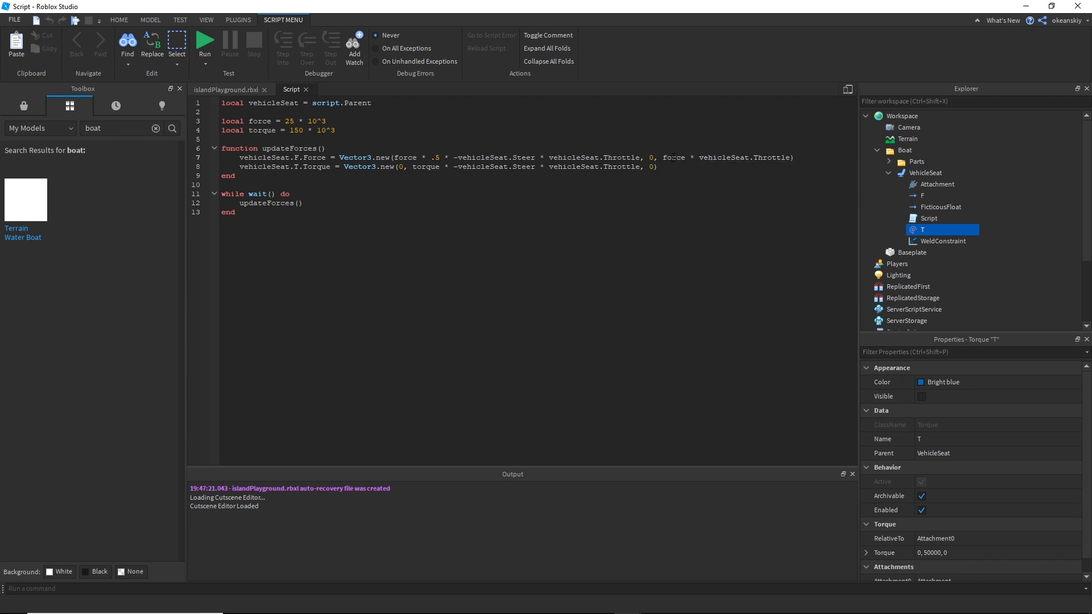
{"action": "left_click_drag", "start_coordinate": [700, 158], "coordinate": [792, 159]}
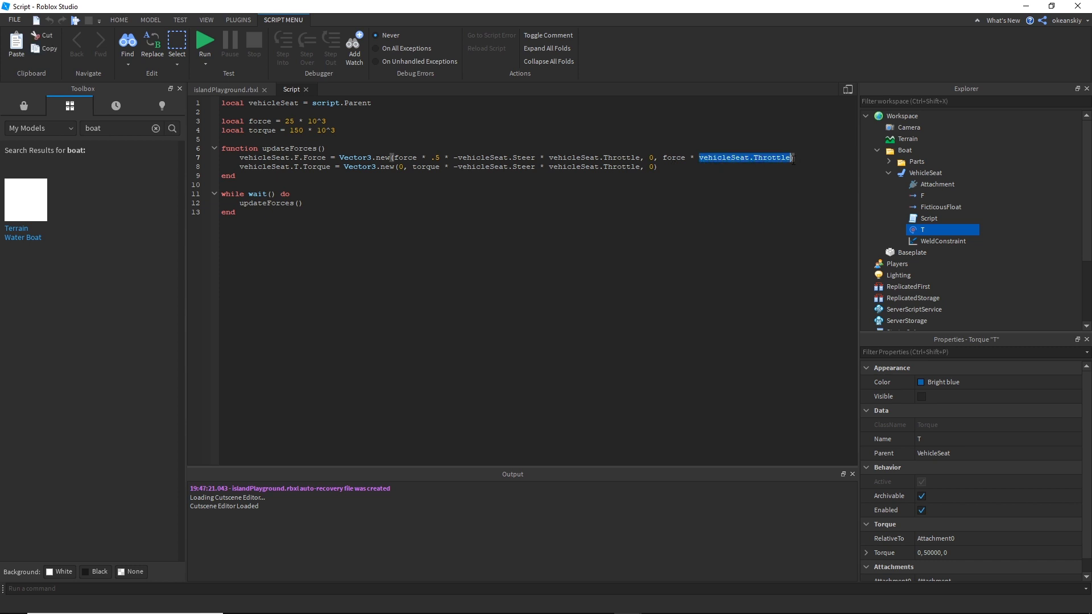
{"action": "left_click", "coordinate": [775, 157]}
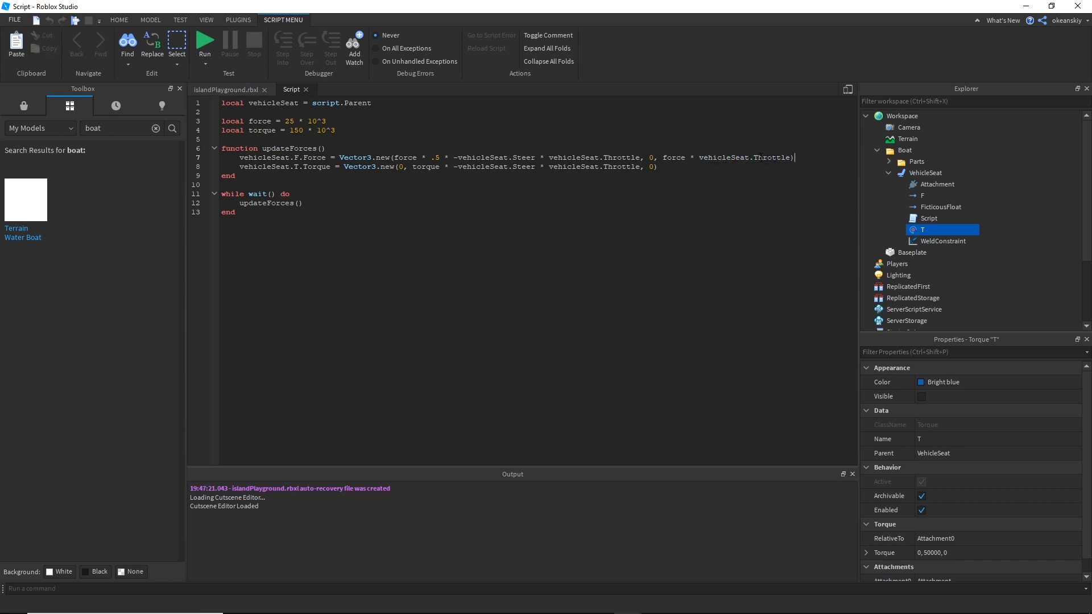
{"action": "left_click_drag", "start_coordinate": [664, 158], "coordinate": [790, 161]}
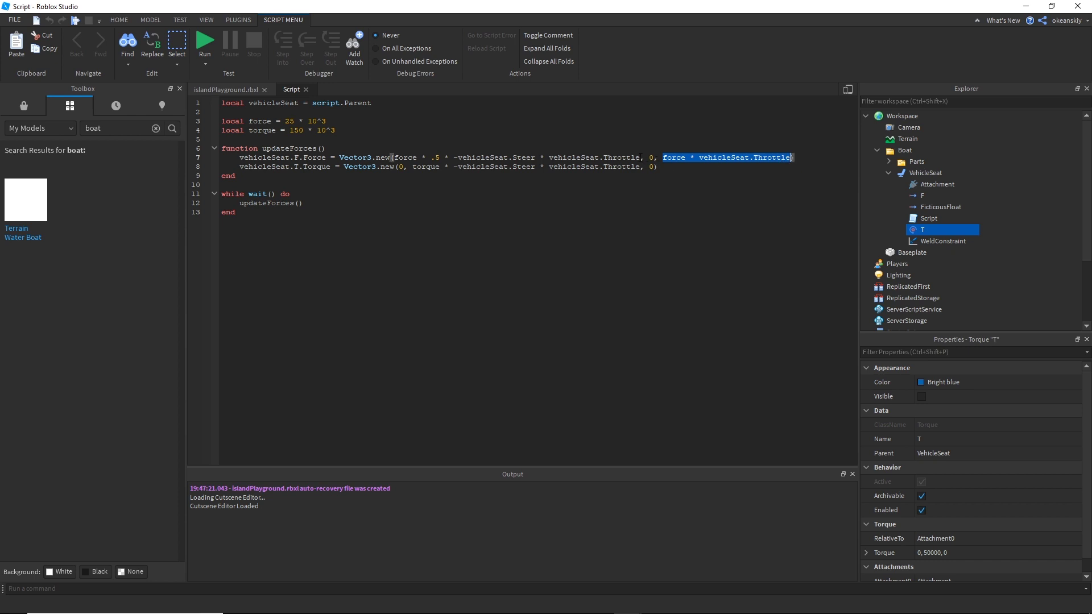
Examine the T.Torque expression in updateForces, highlighting its torque, vehicleSeat.Steer and vehicleSeat.Throttle factors.
{"action": "left_click_drag", "start_coordinate": [641, 167], "coordinate": [413, 166]}
{"action": "left_click", "coordinate": [412, 167]}
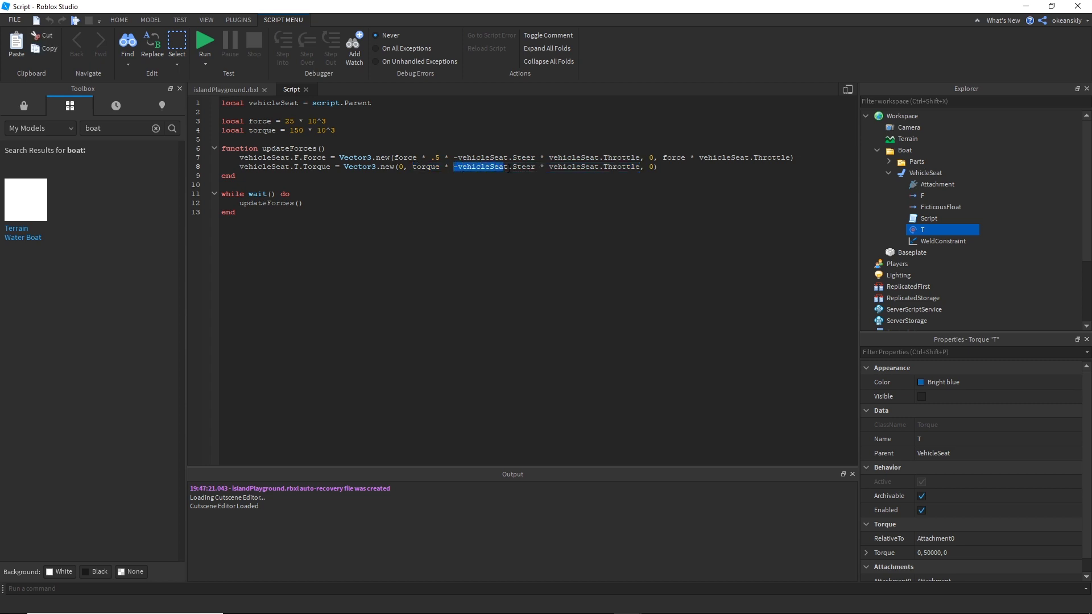
{"action": "left_click", "coordinate": [548, 167]}
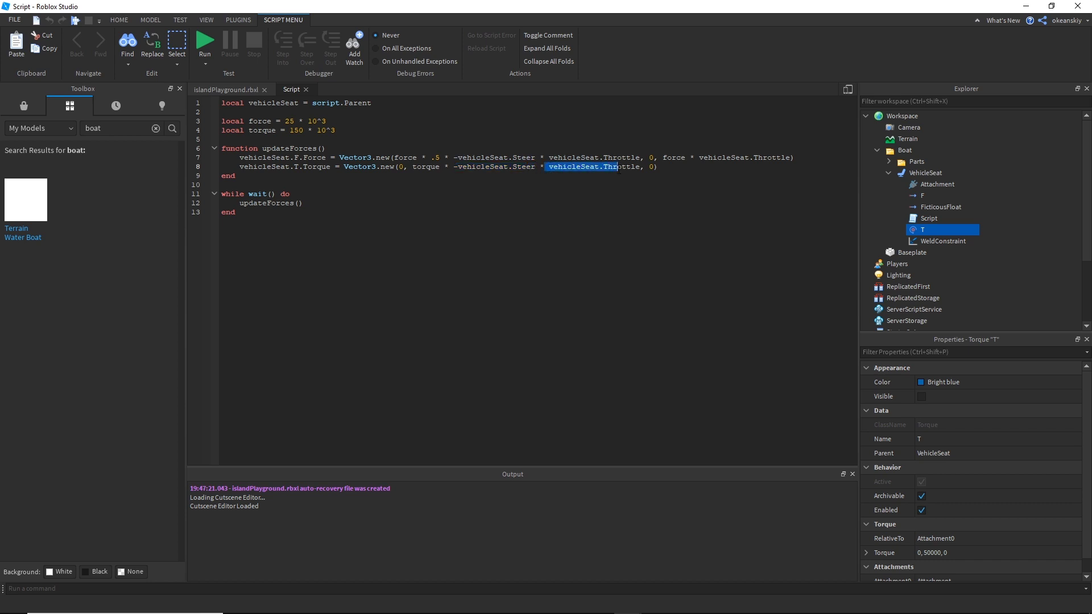